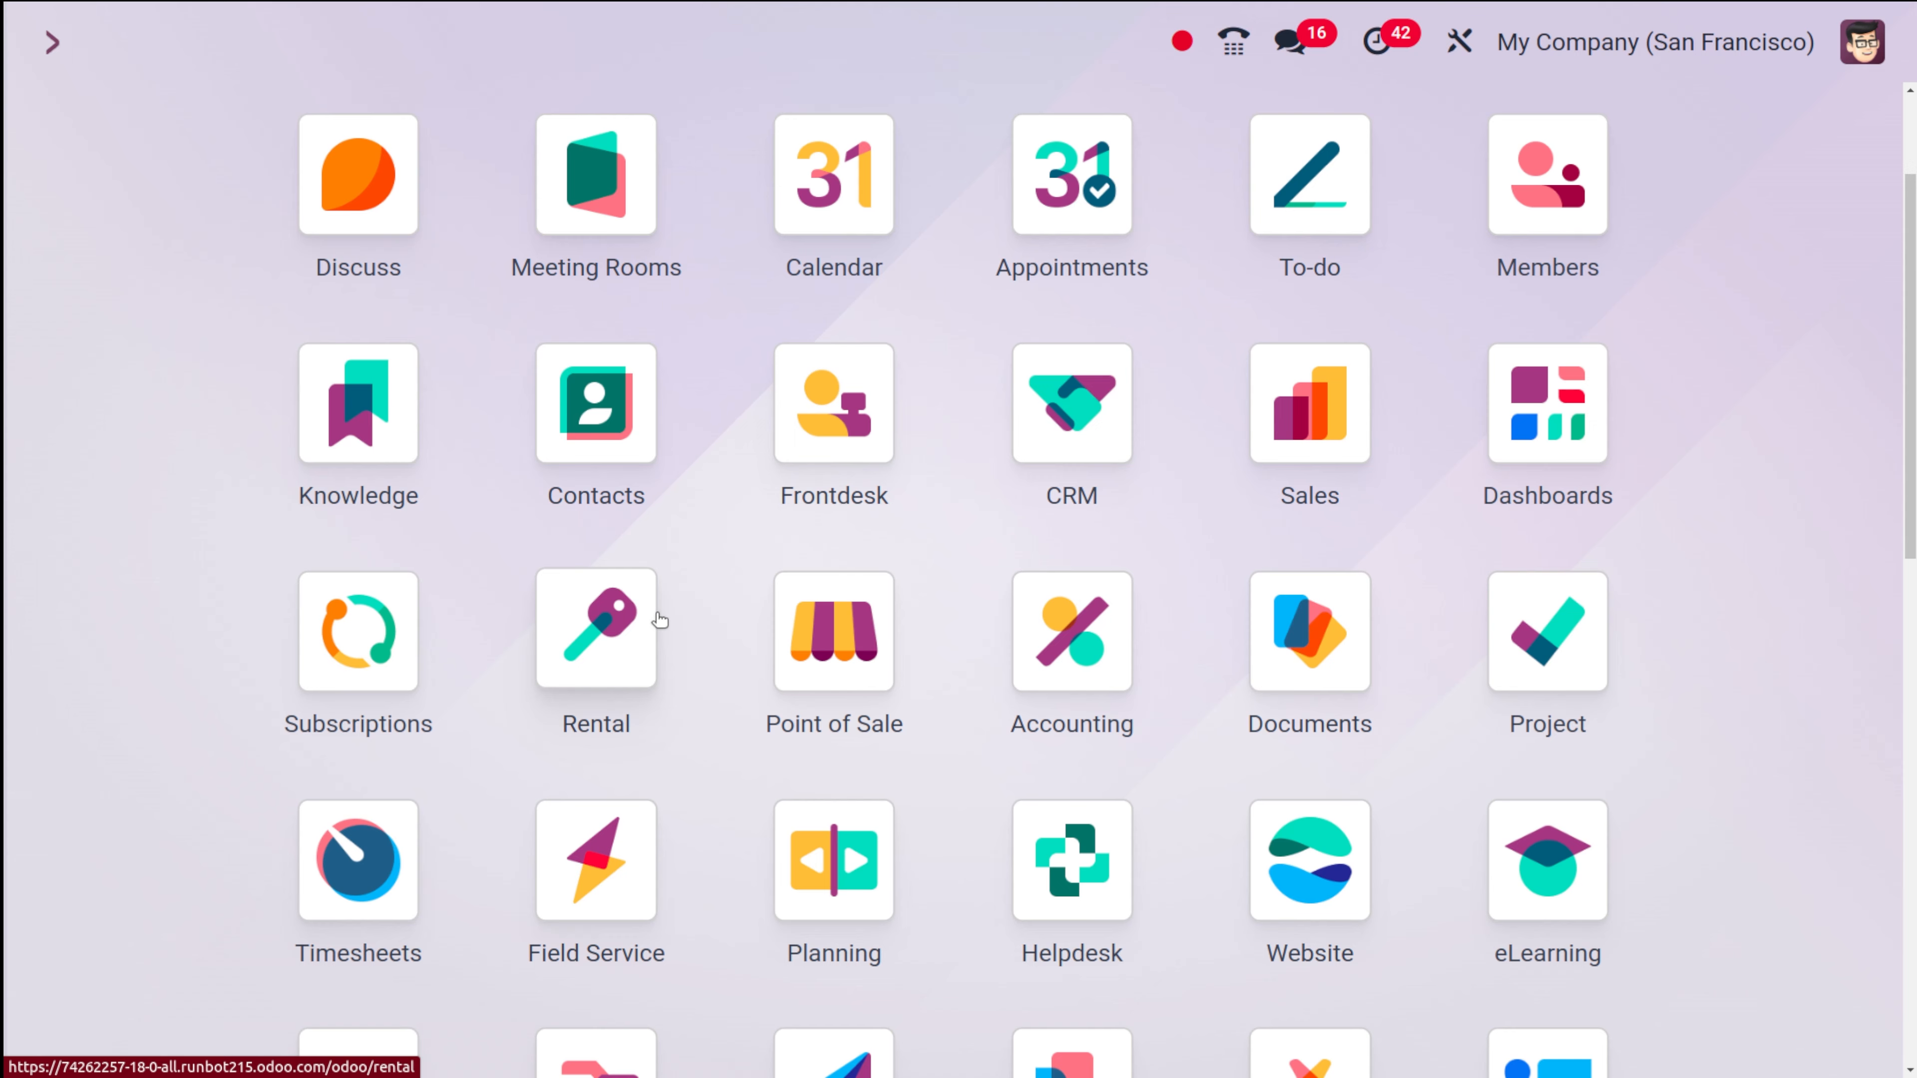
Go to the allocations in the Time Off app and start a new allocation
text(ti)
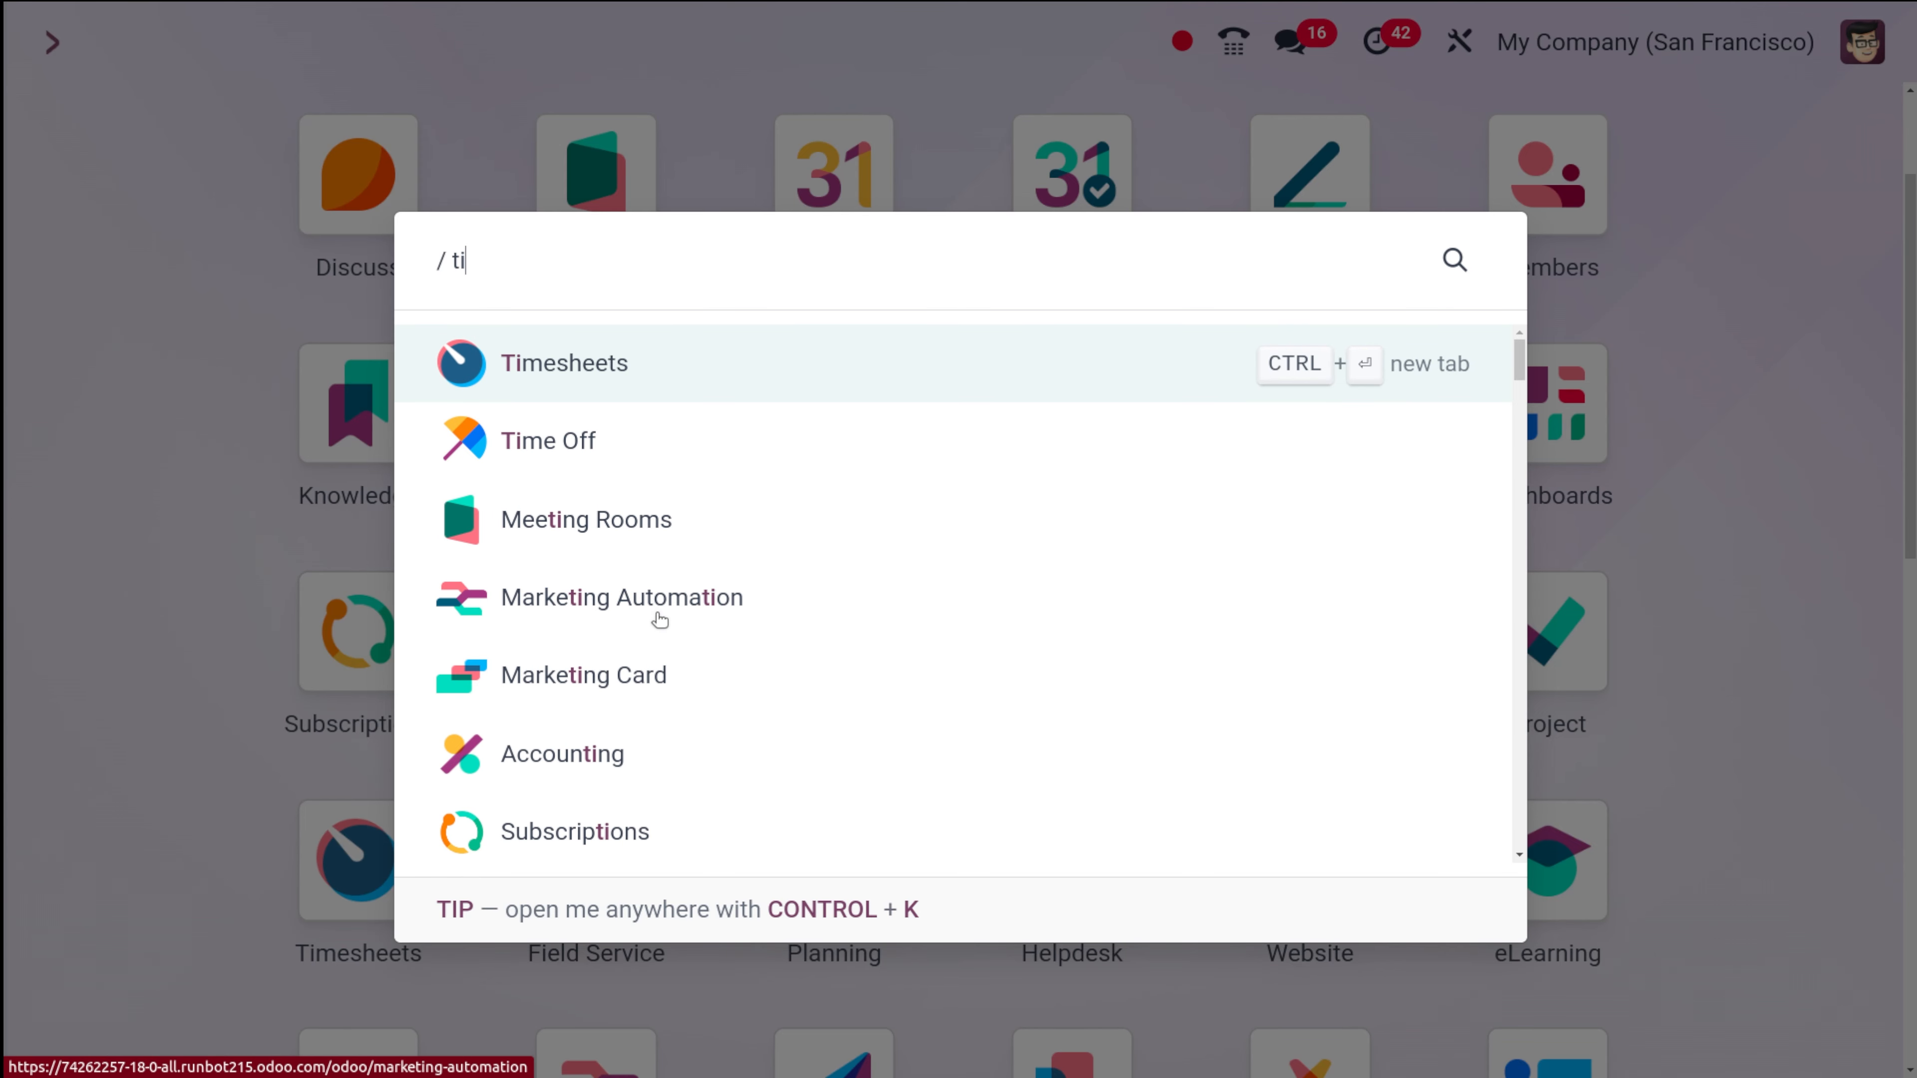
click(663, 445)
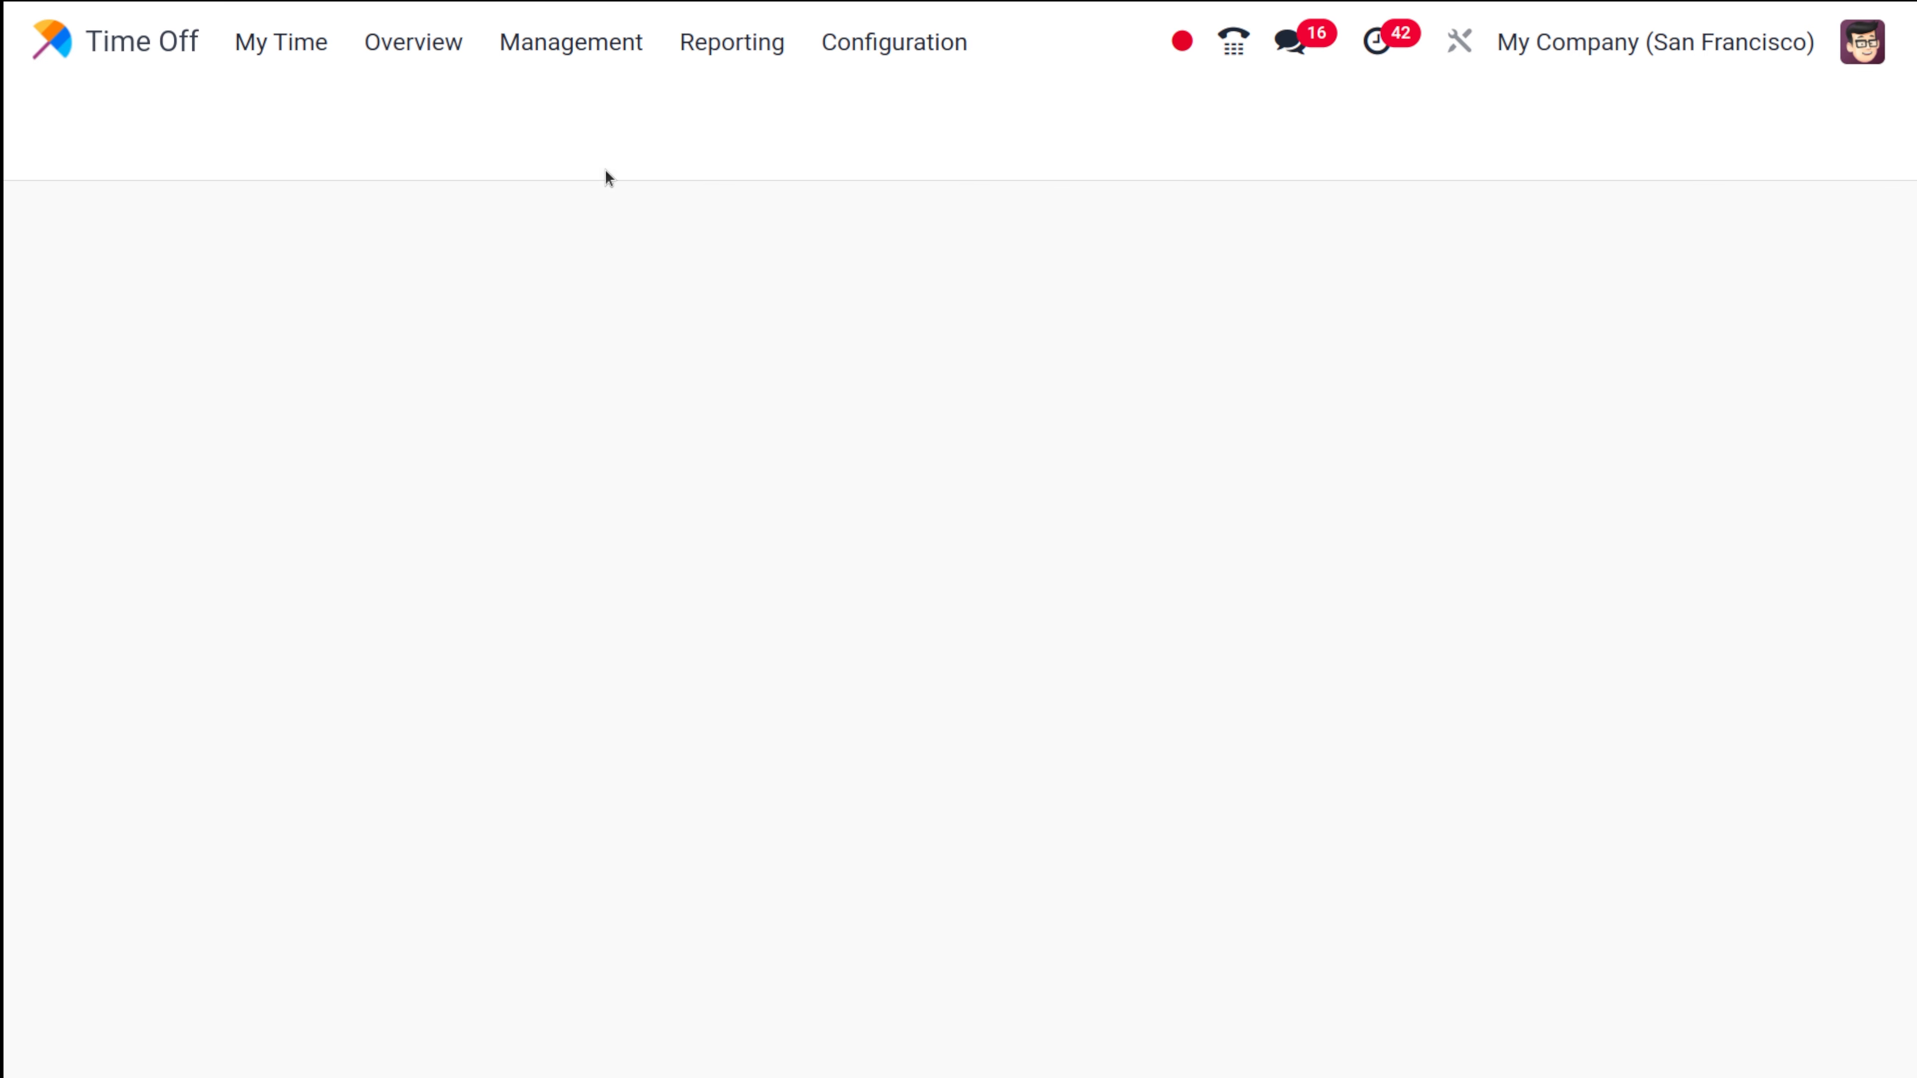
click(589, 56)
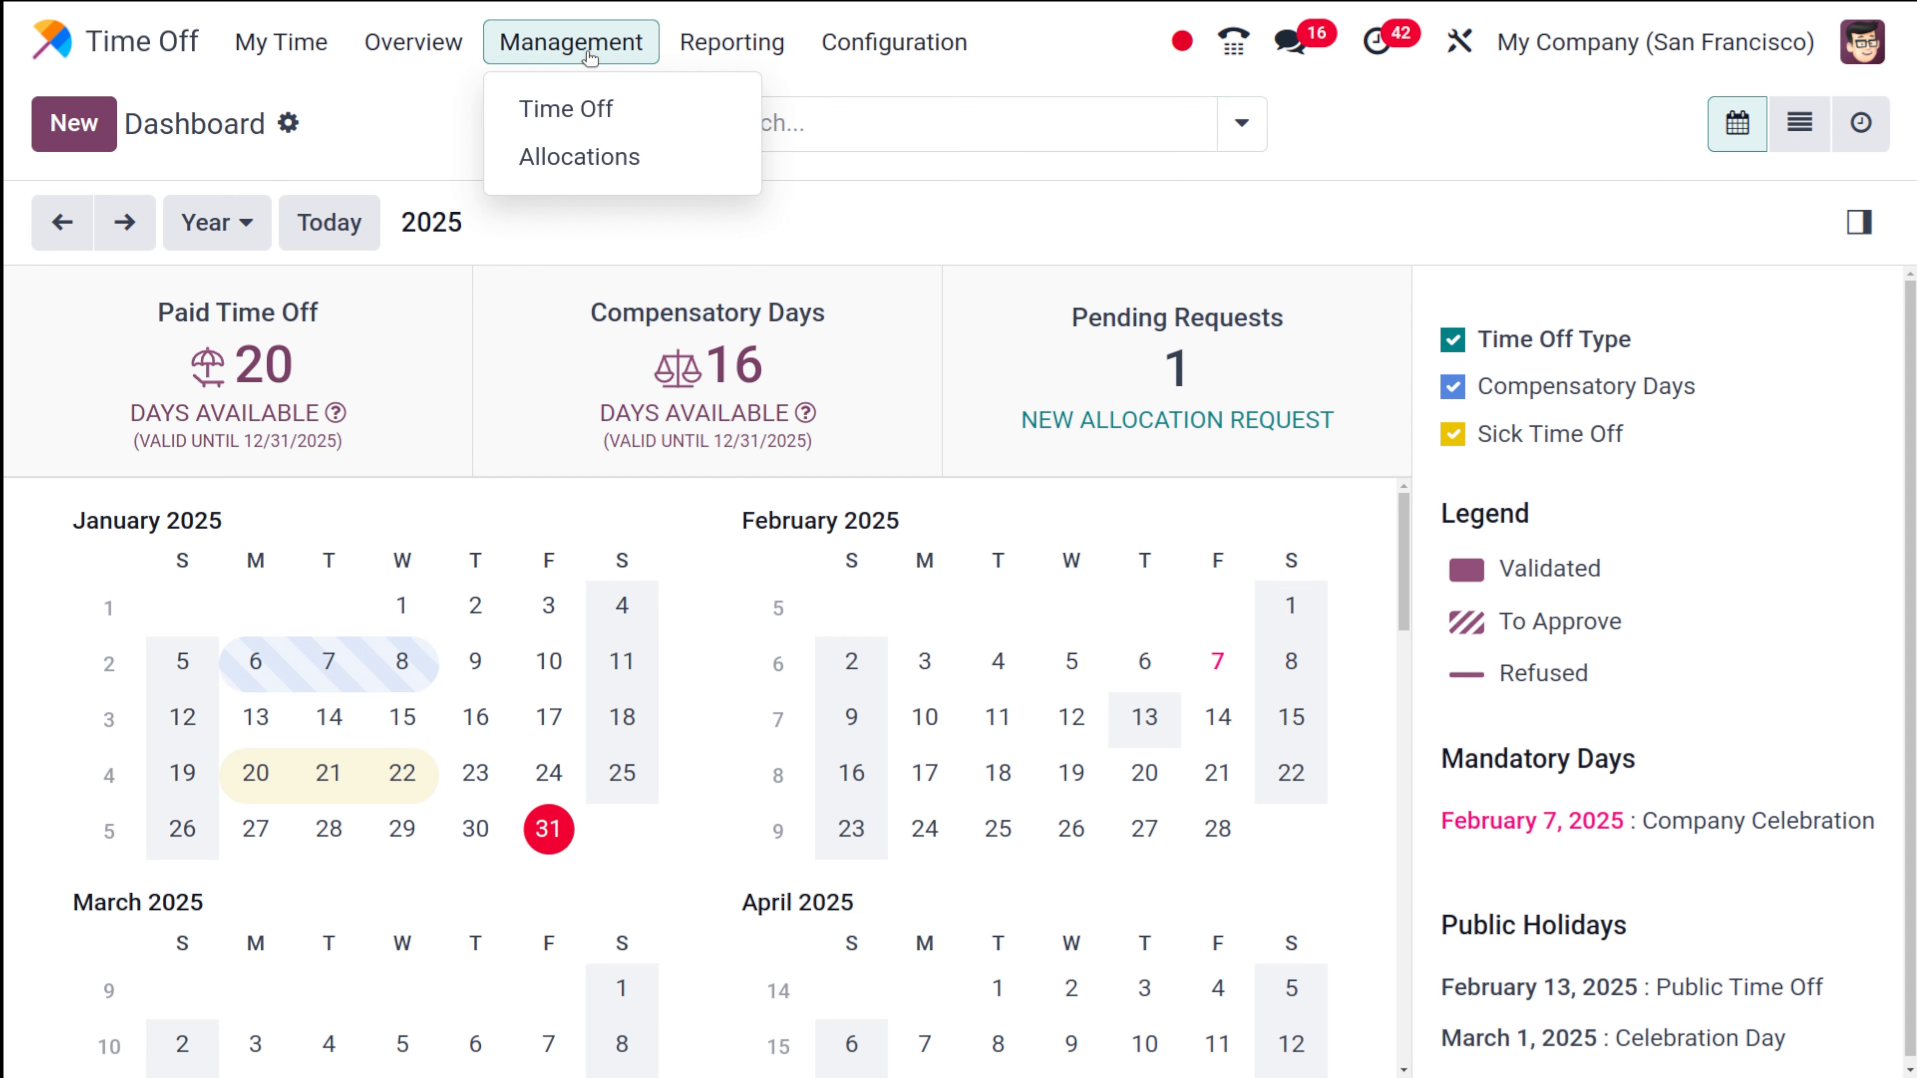
click(601, 175)
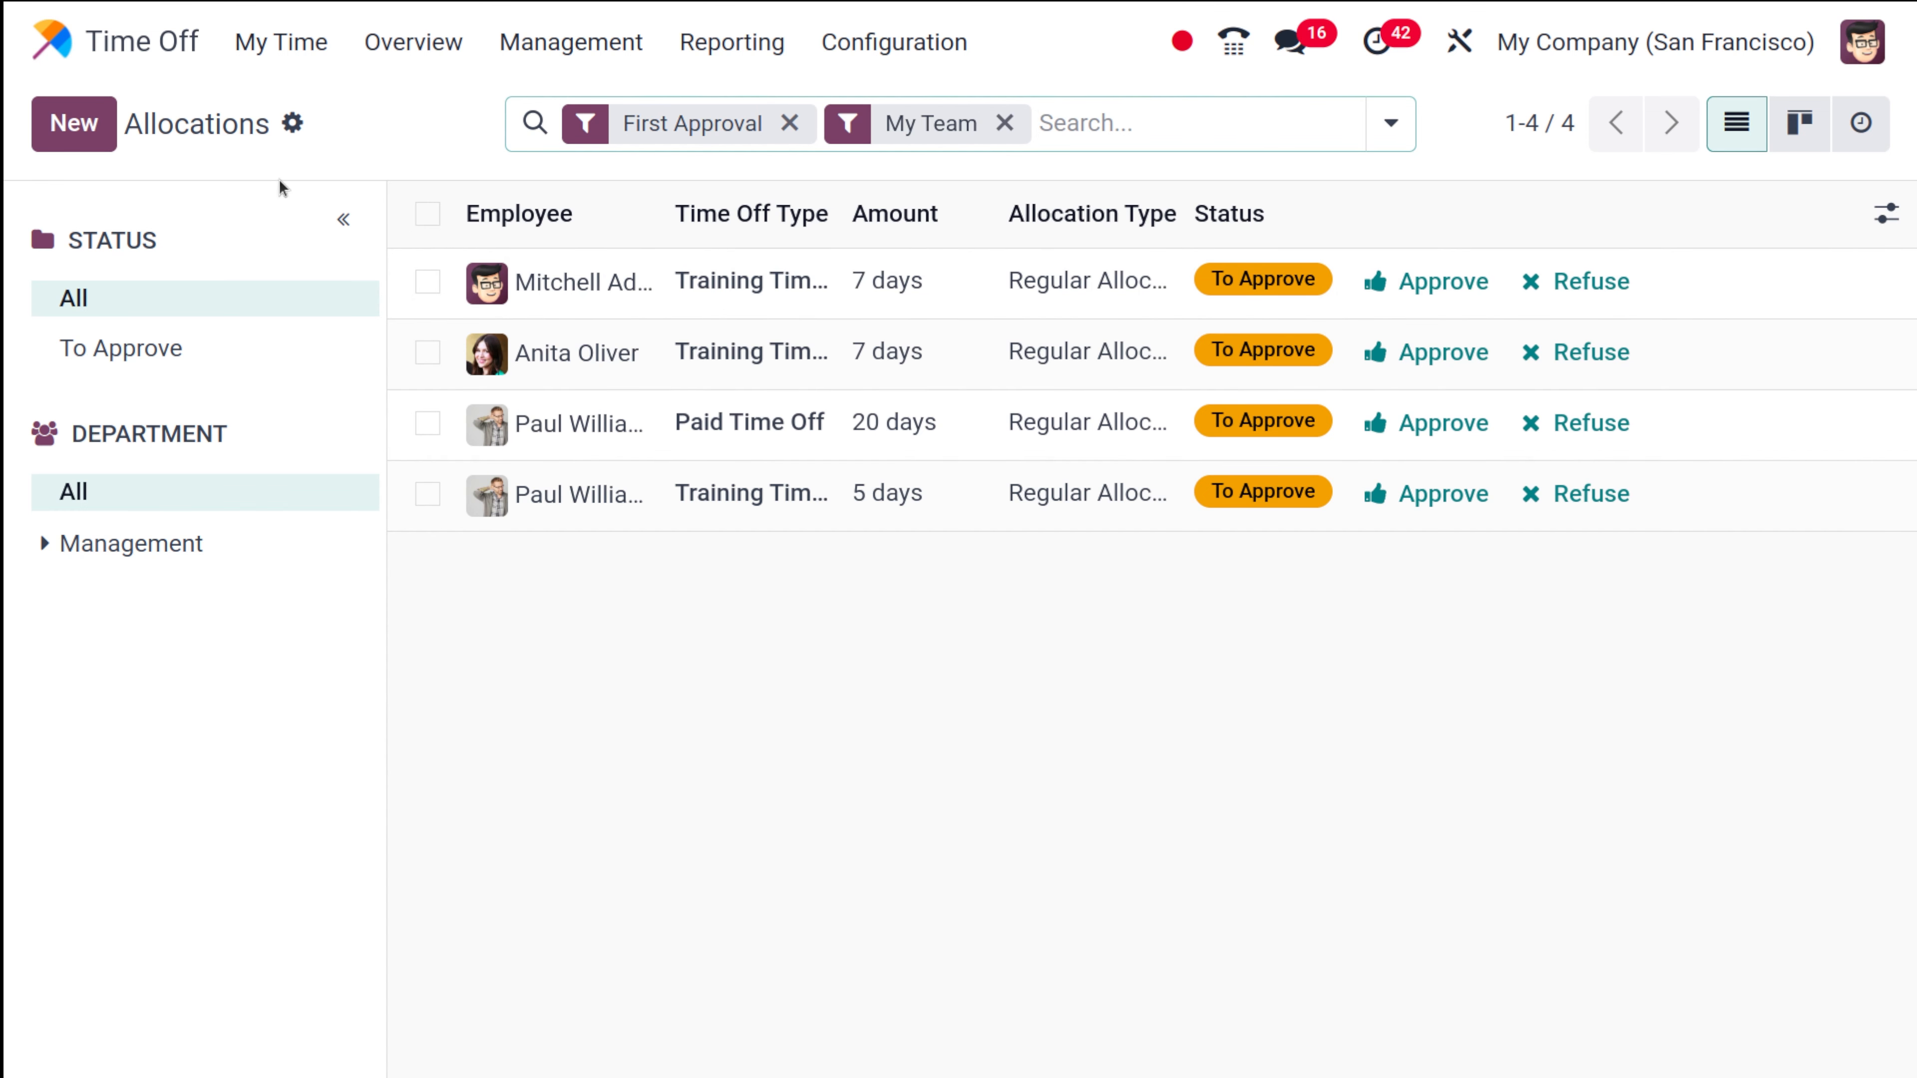
click(74, 134)
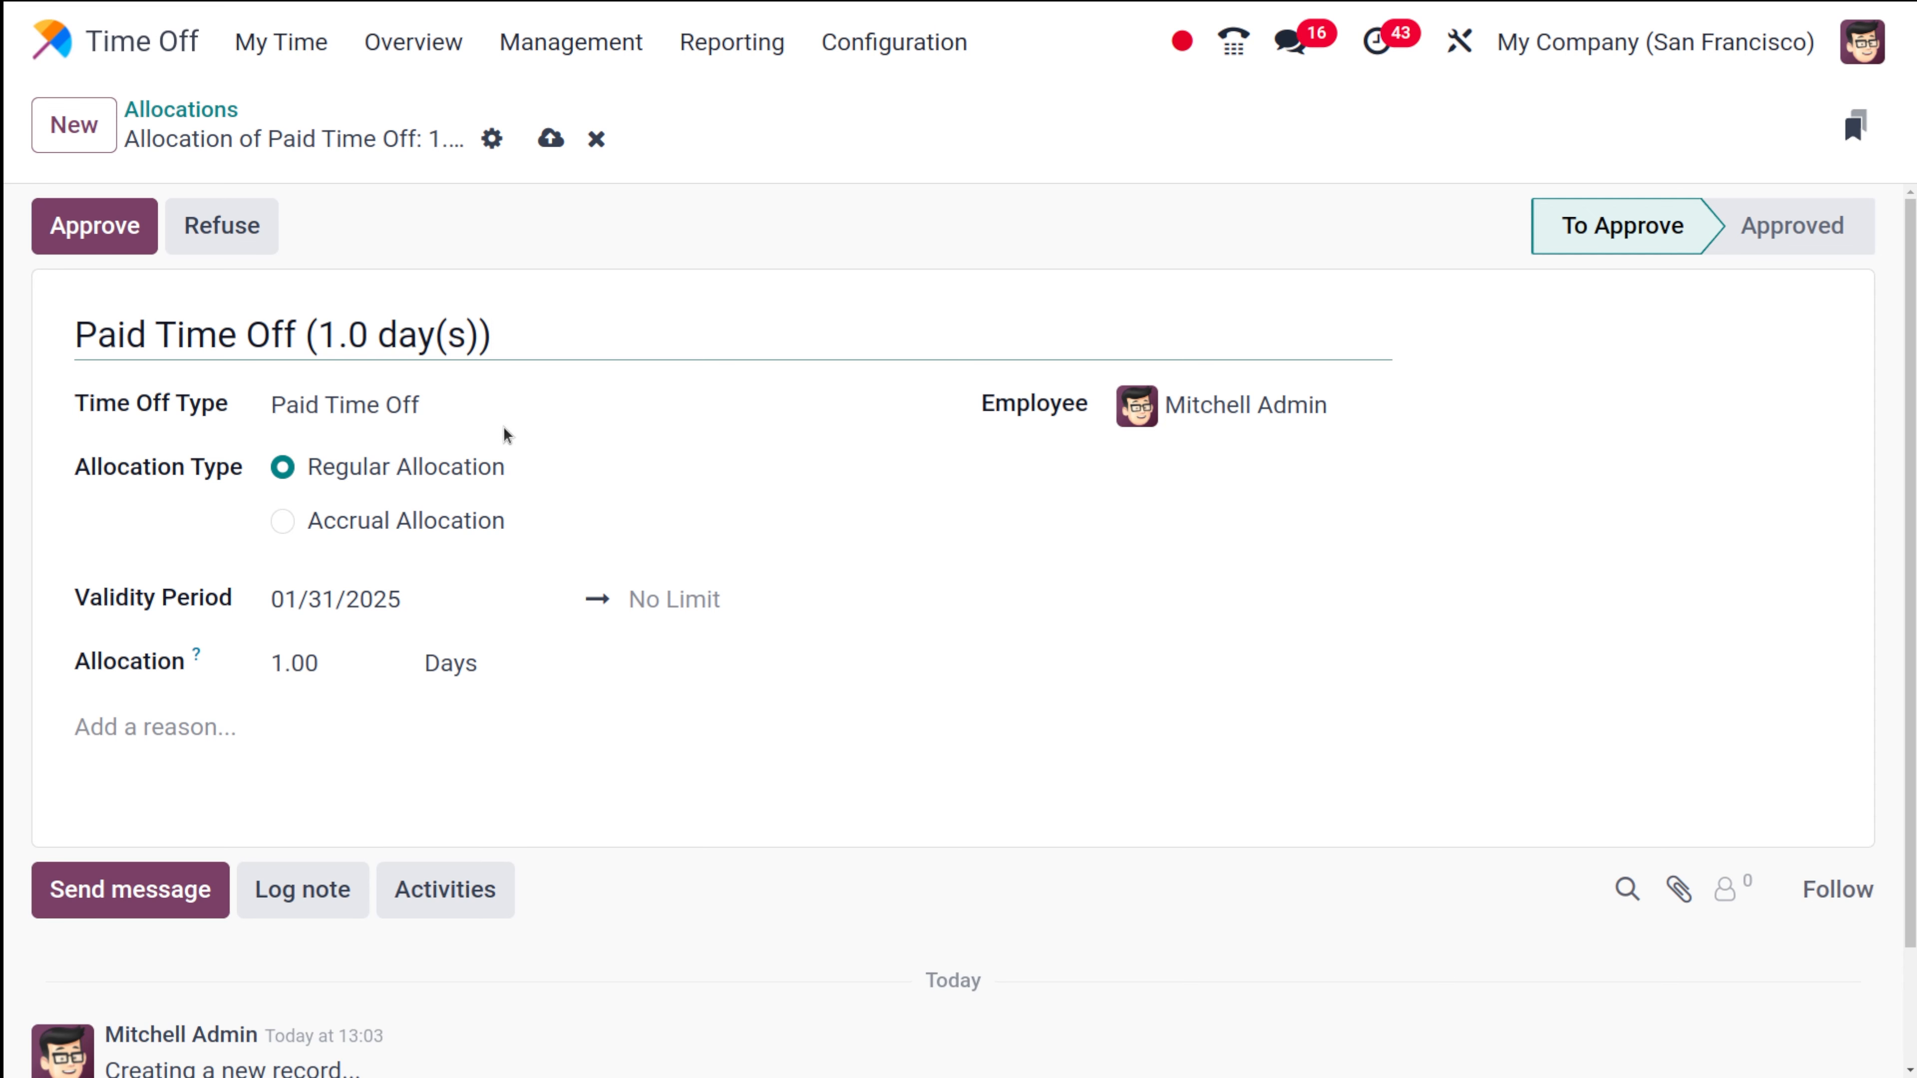
Check the time off type options and the accrual plan choices, returning the allocation type to Regular Allocation
click(516, 421)
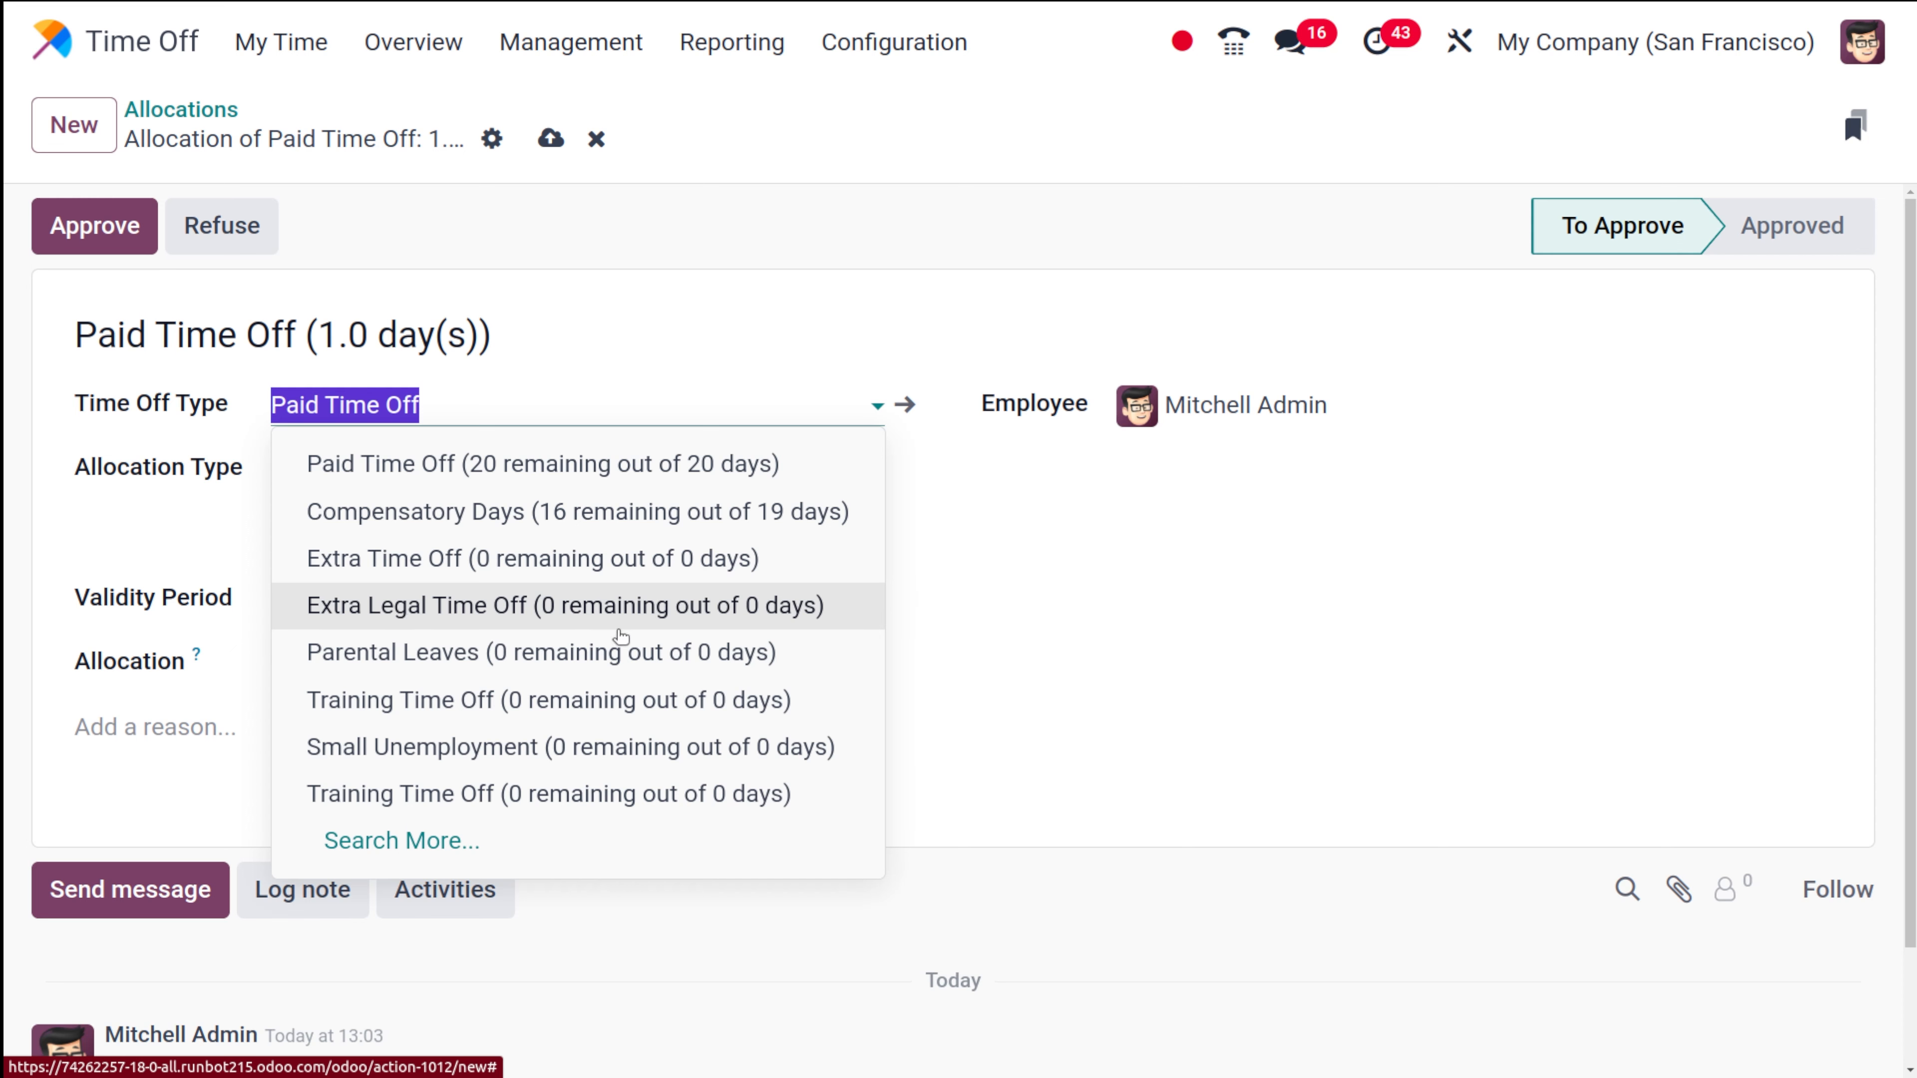
click(1095, 709)
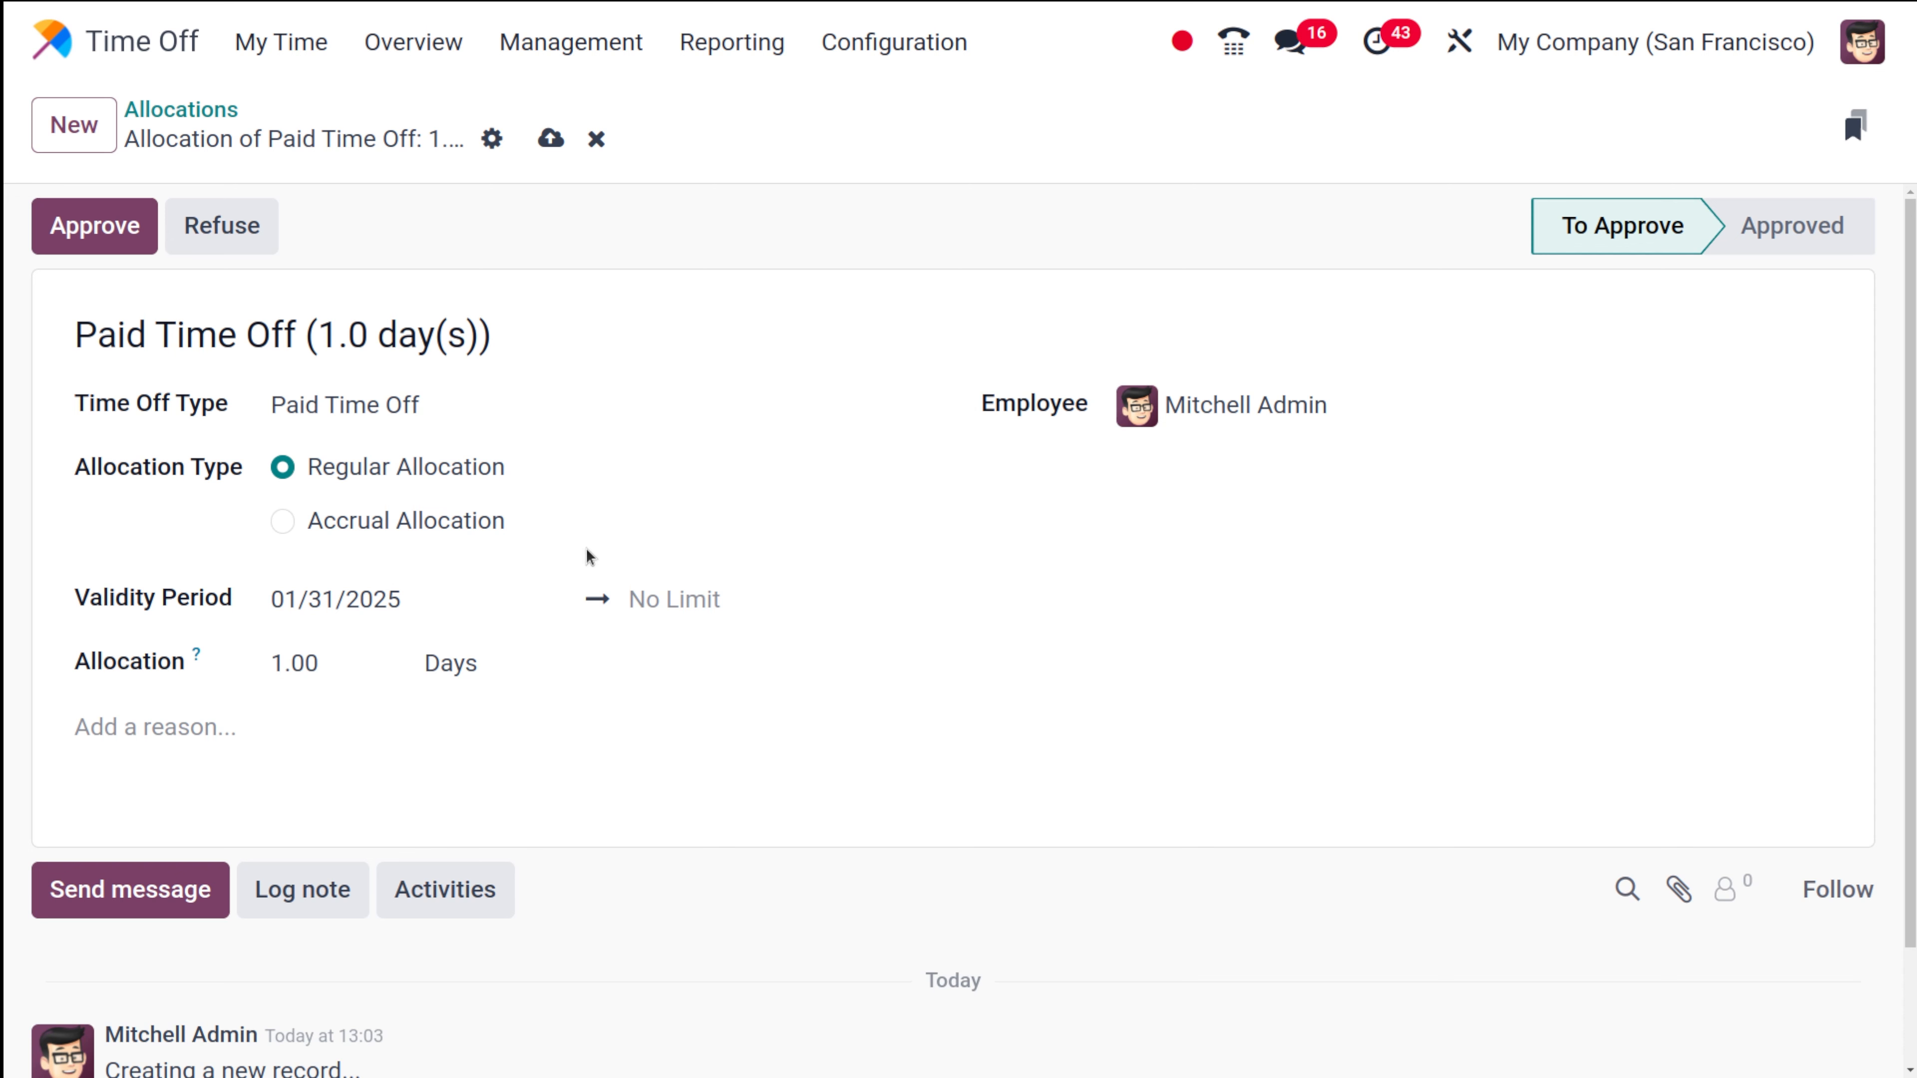
click(283, 521)
click(321, 600)
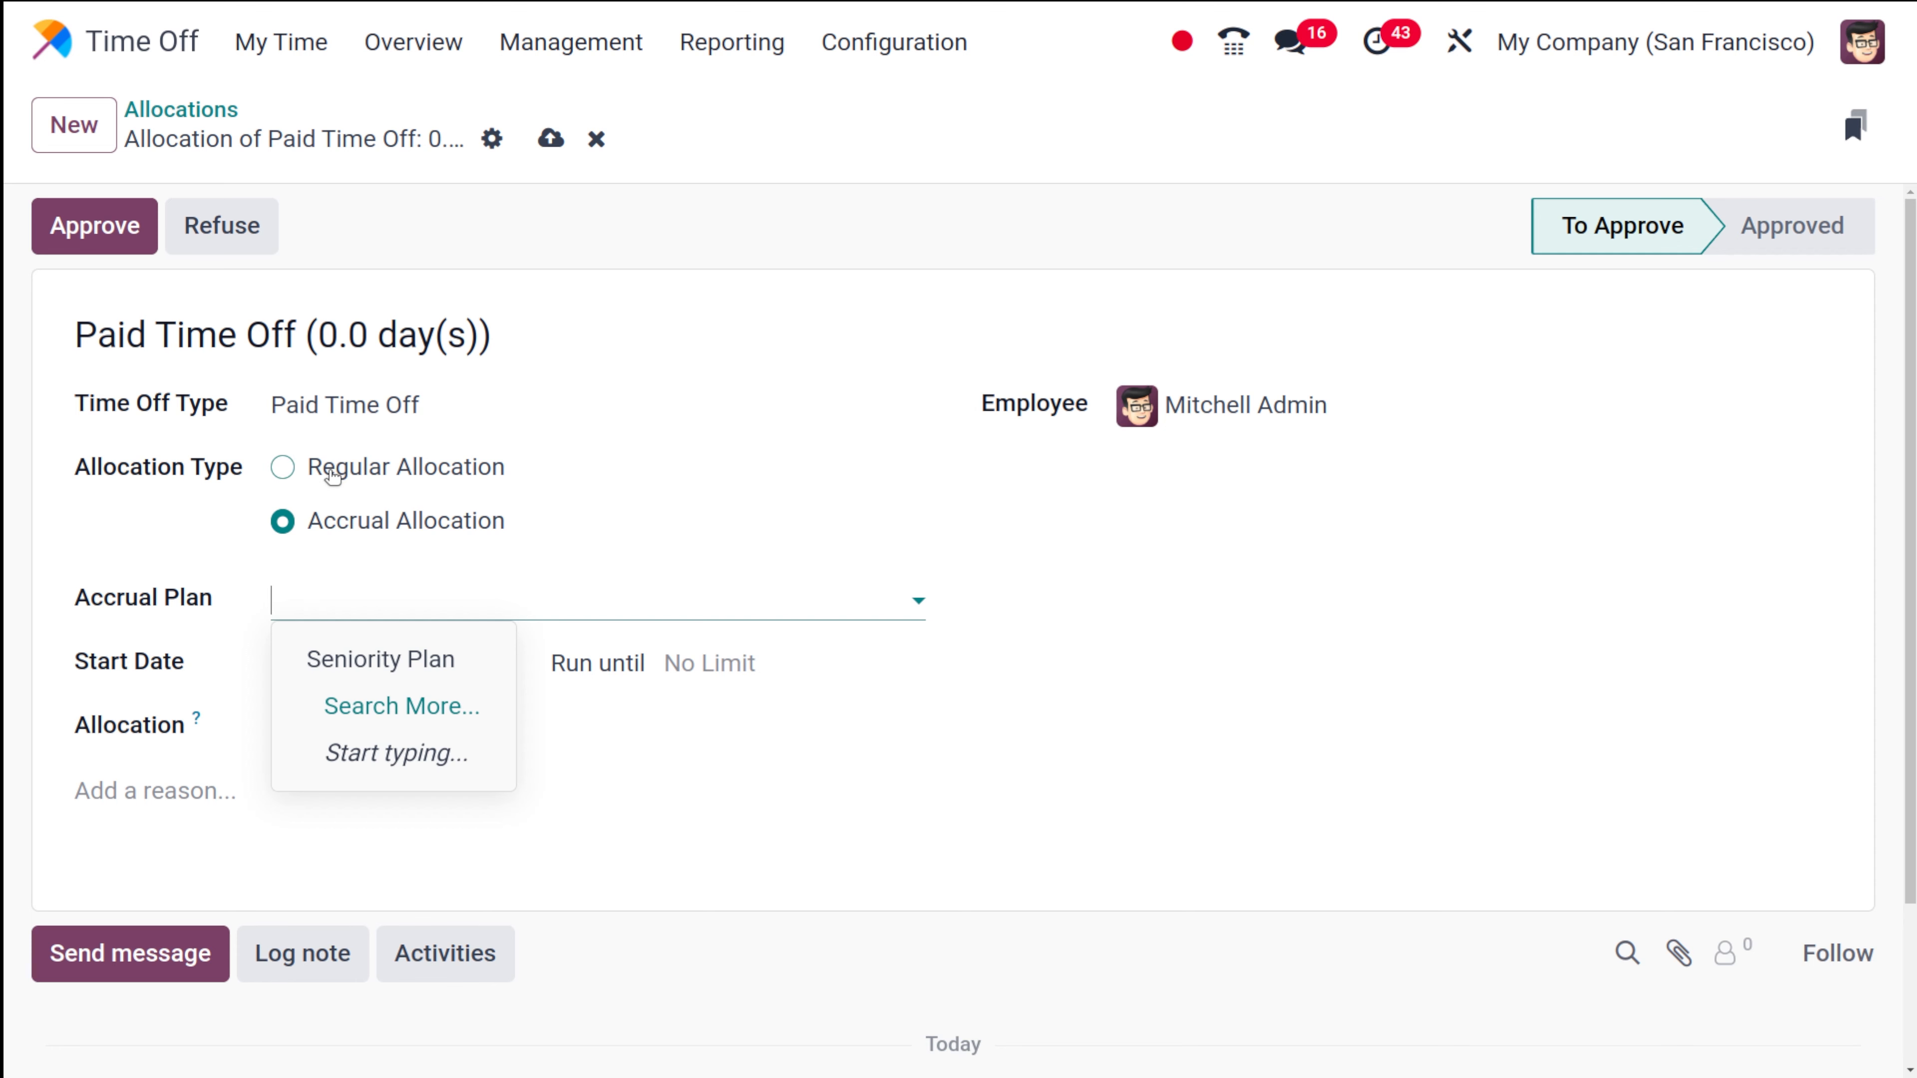
click(333, 473)
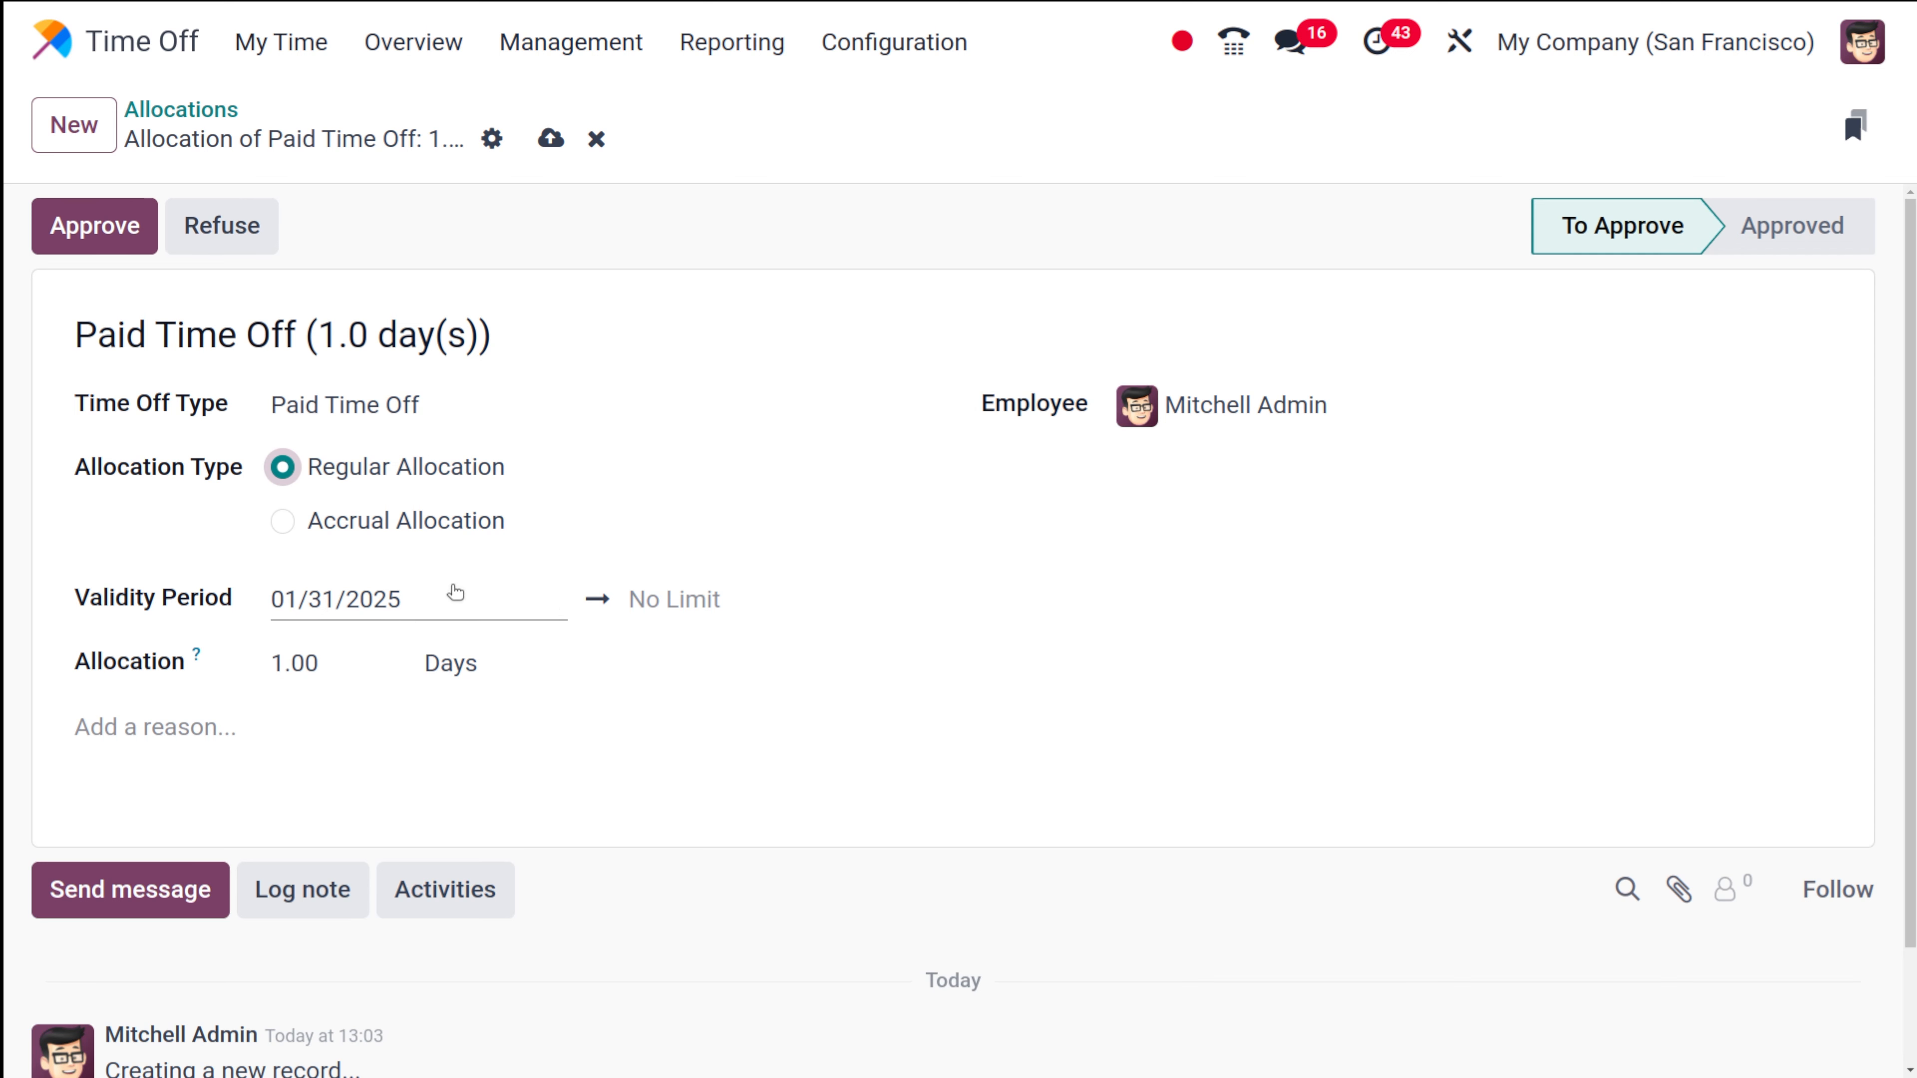
Set the validity period from 01/31/2025 to 01/08/2025 and try to save the allocation
click(457, 592)
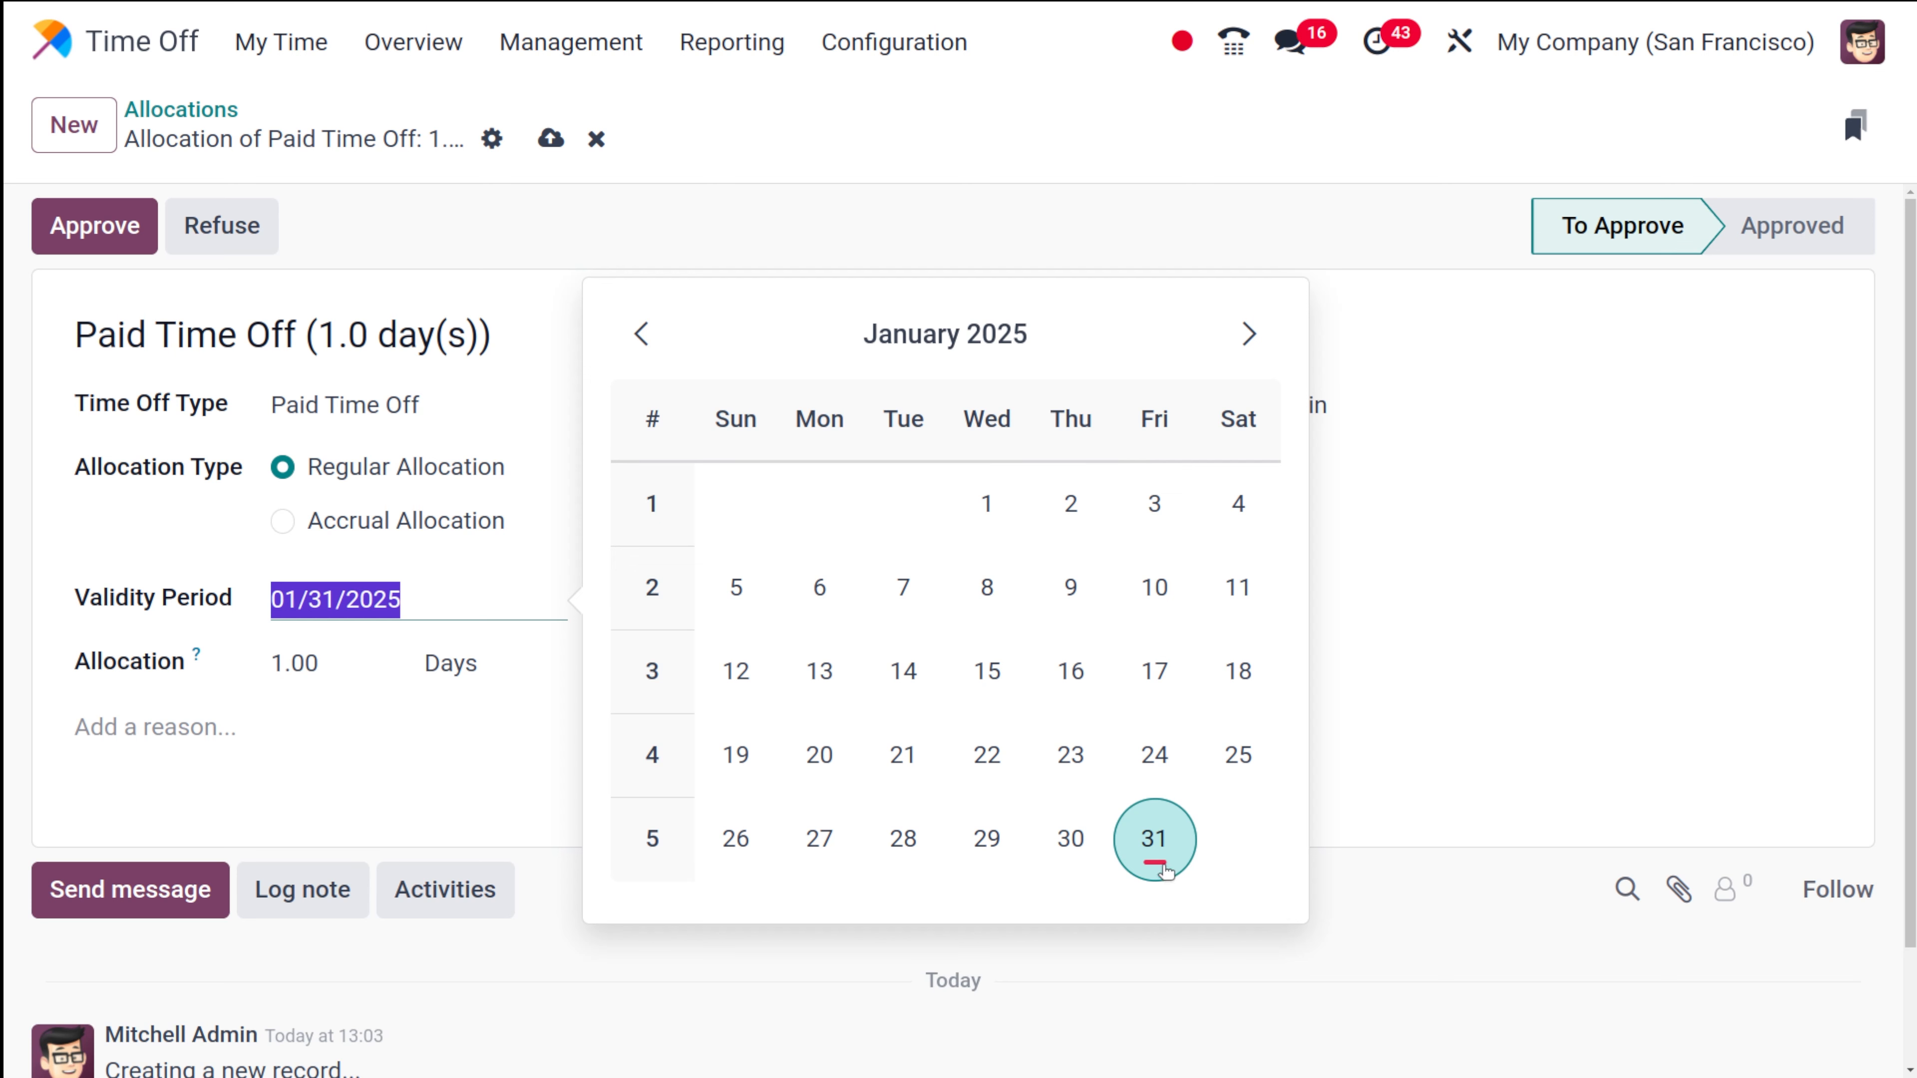
click(1153, 850)
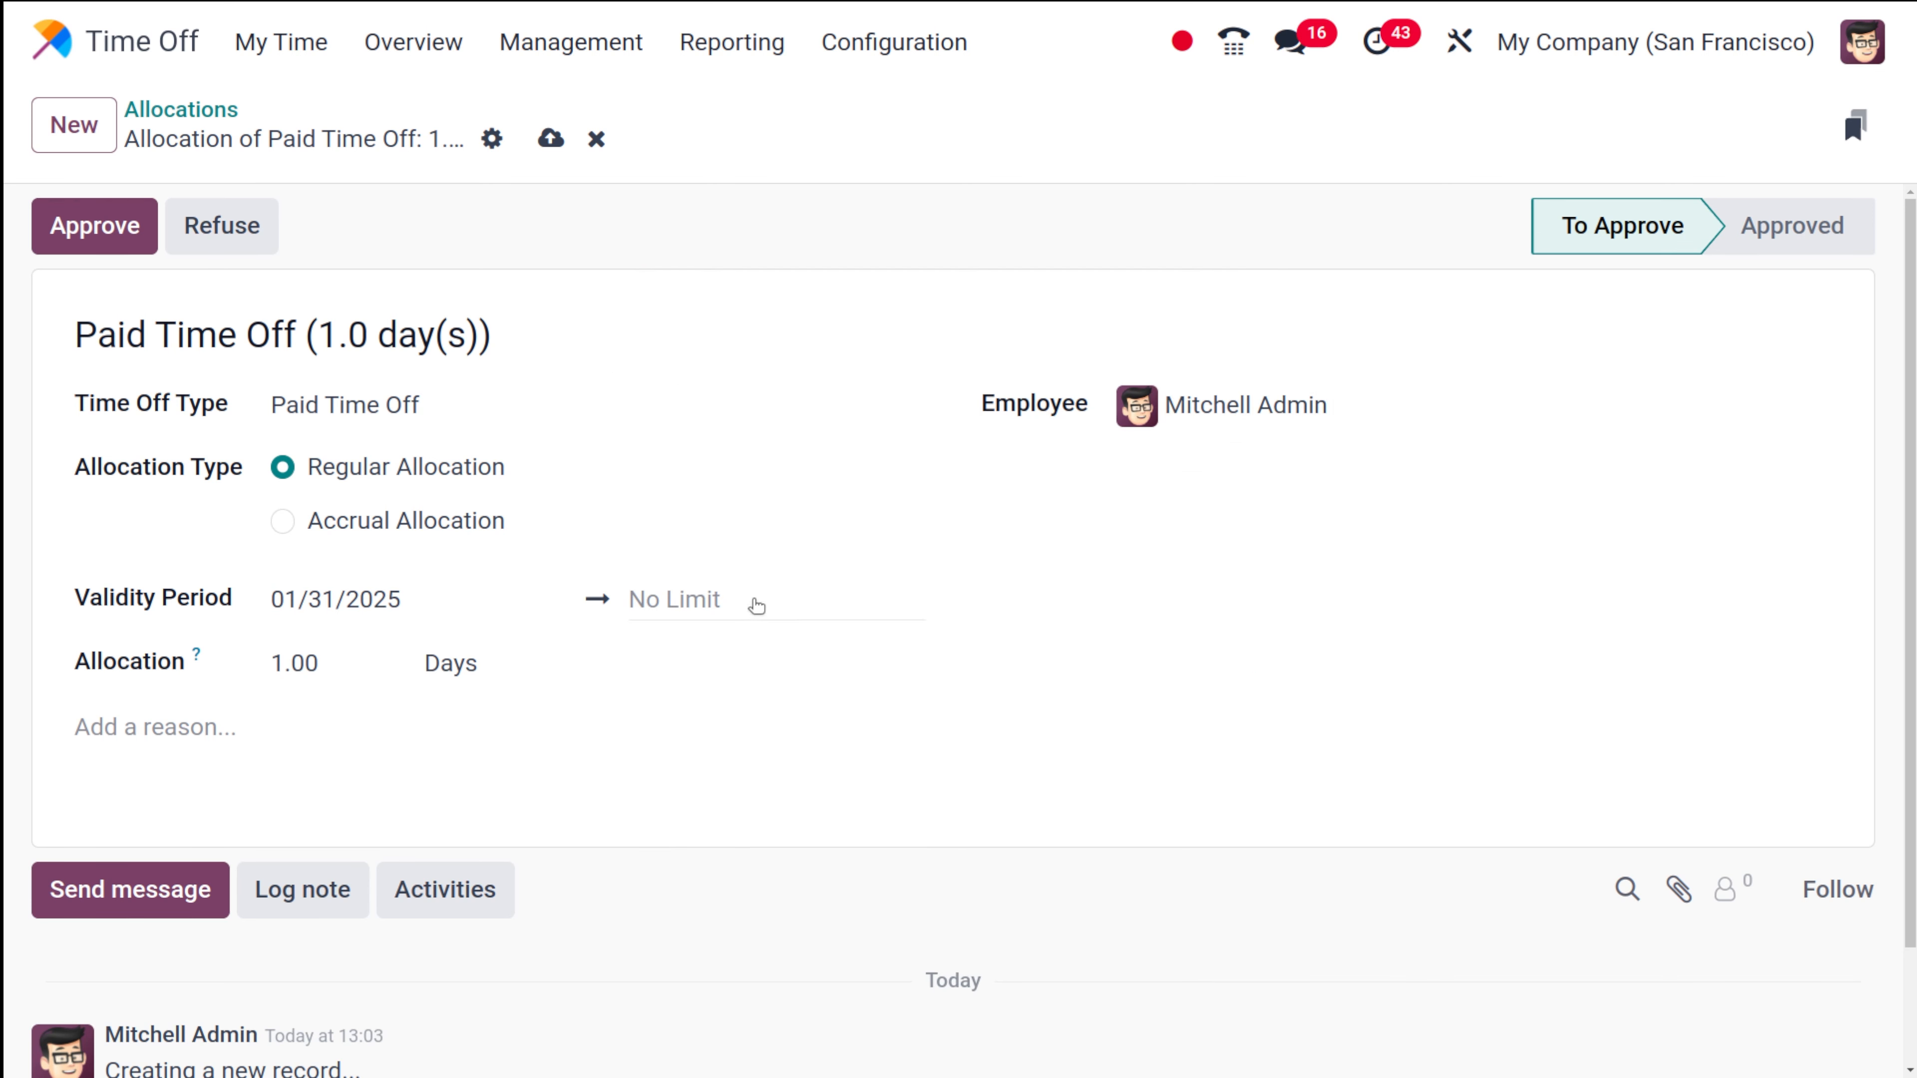
click(753, 604)
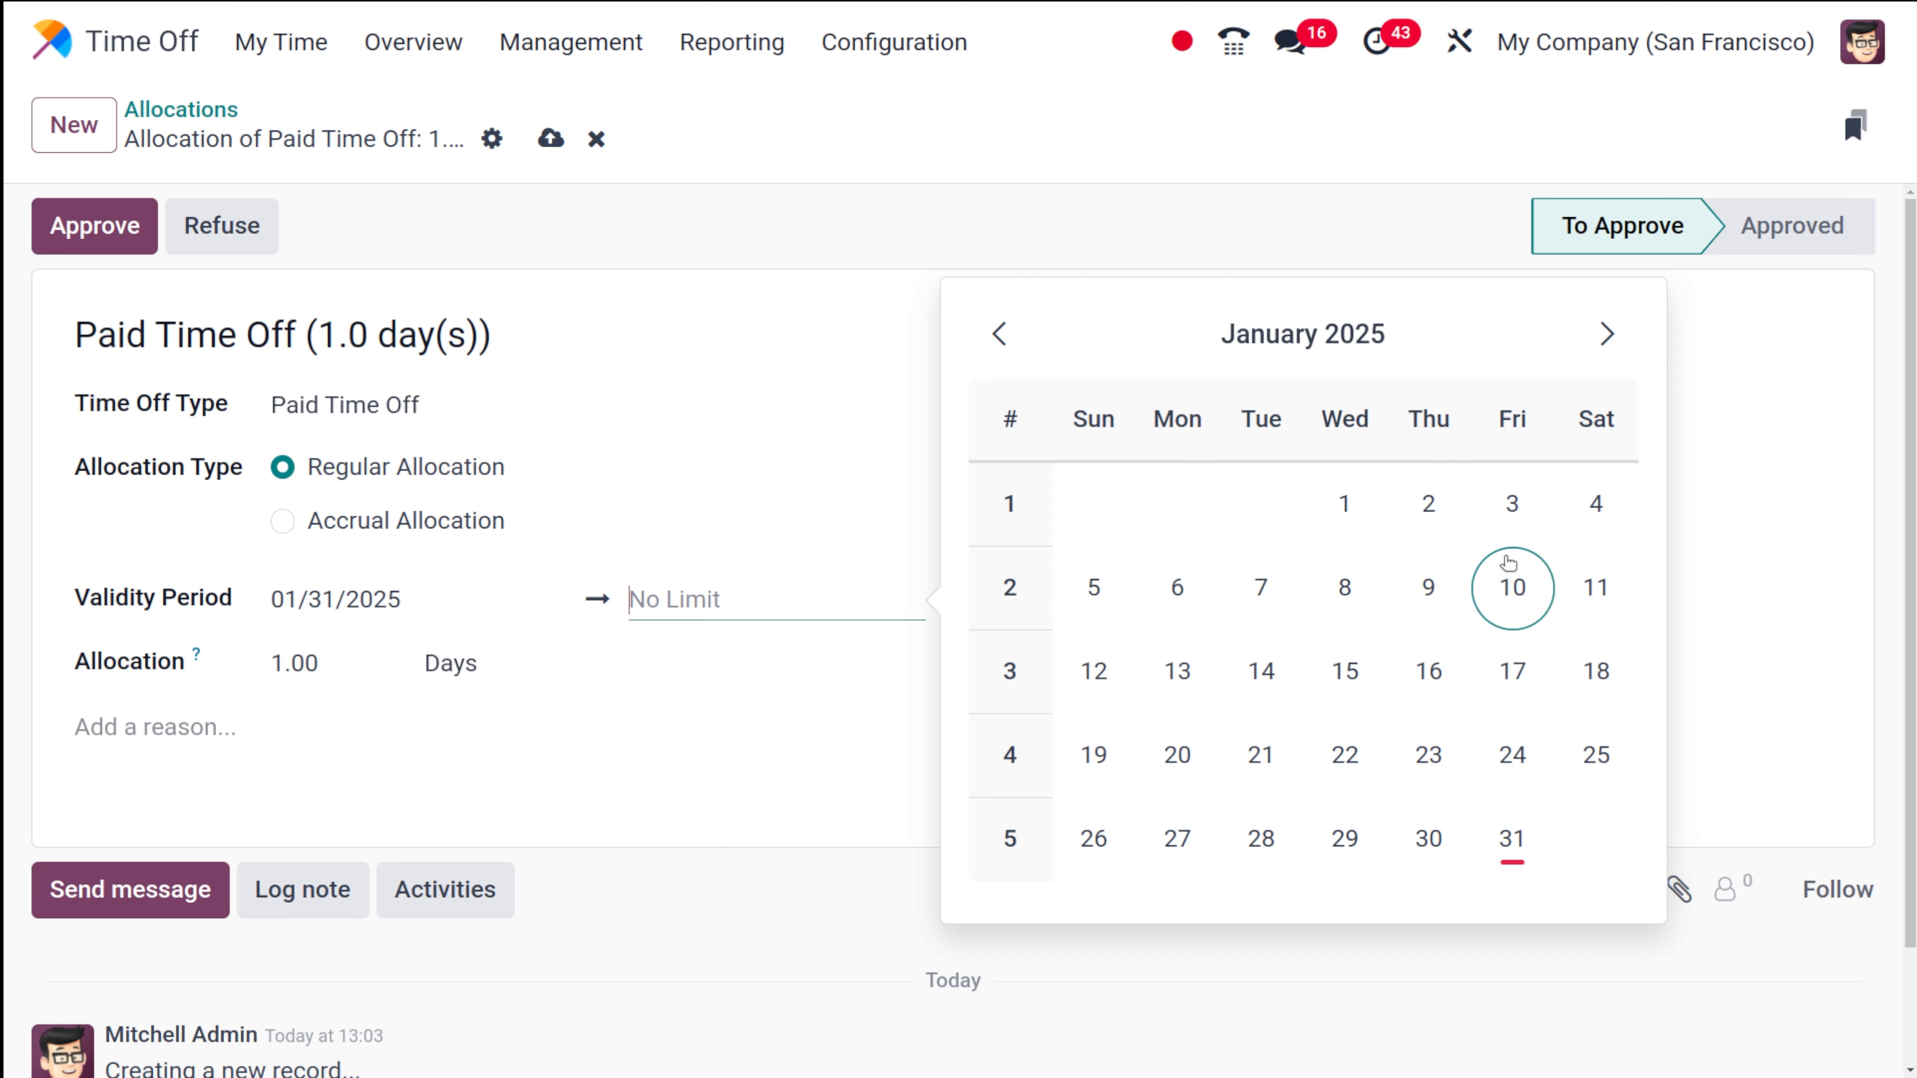
click(1367, 590)
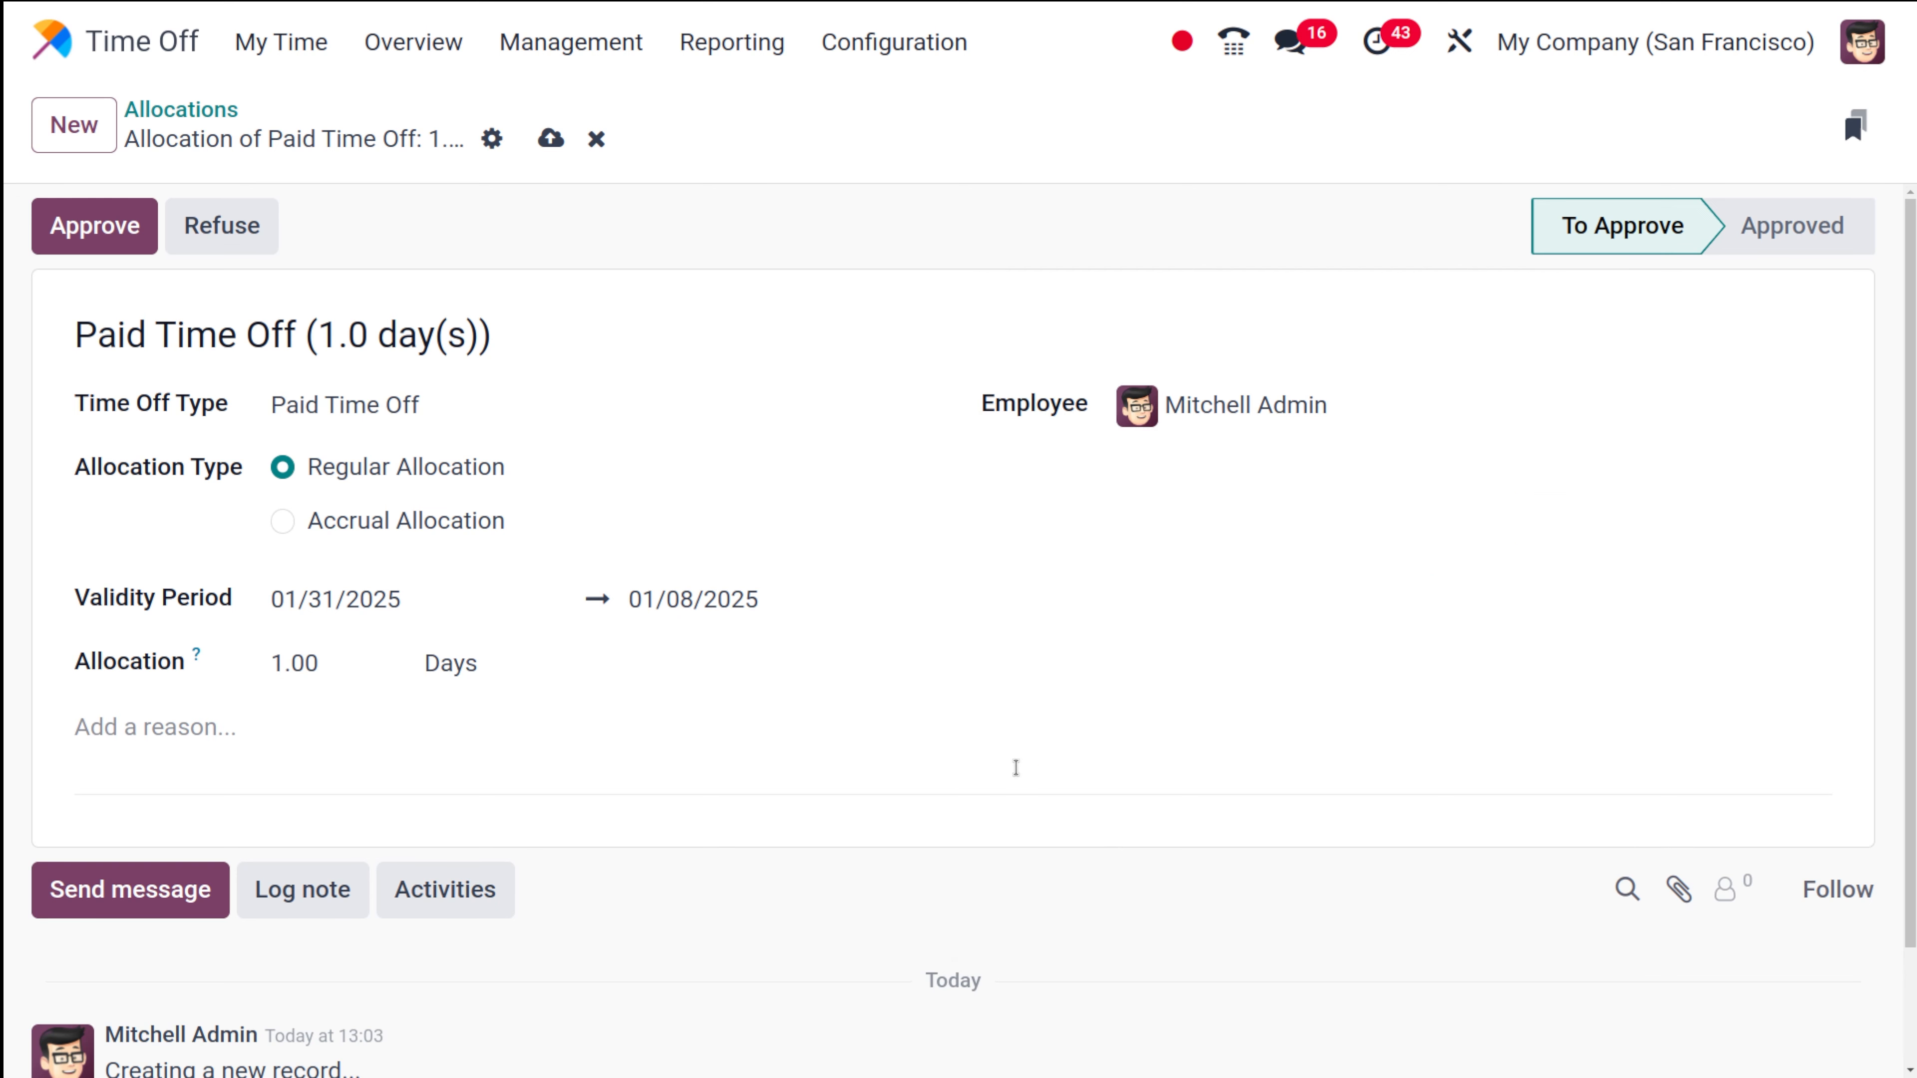
click(623, 741)
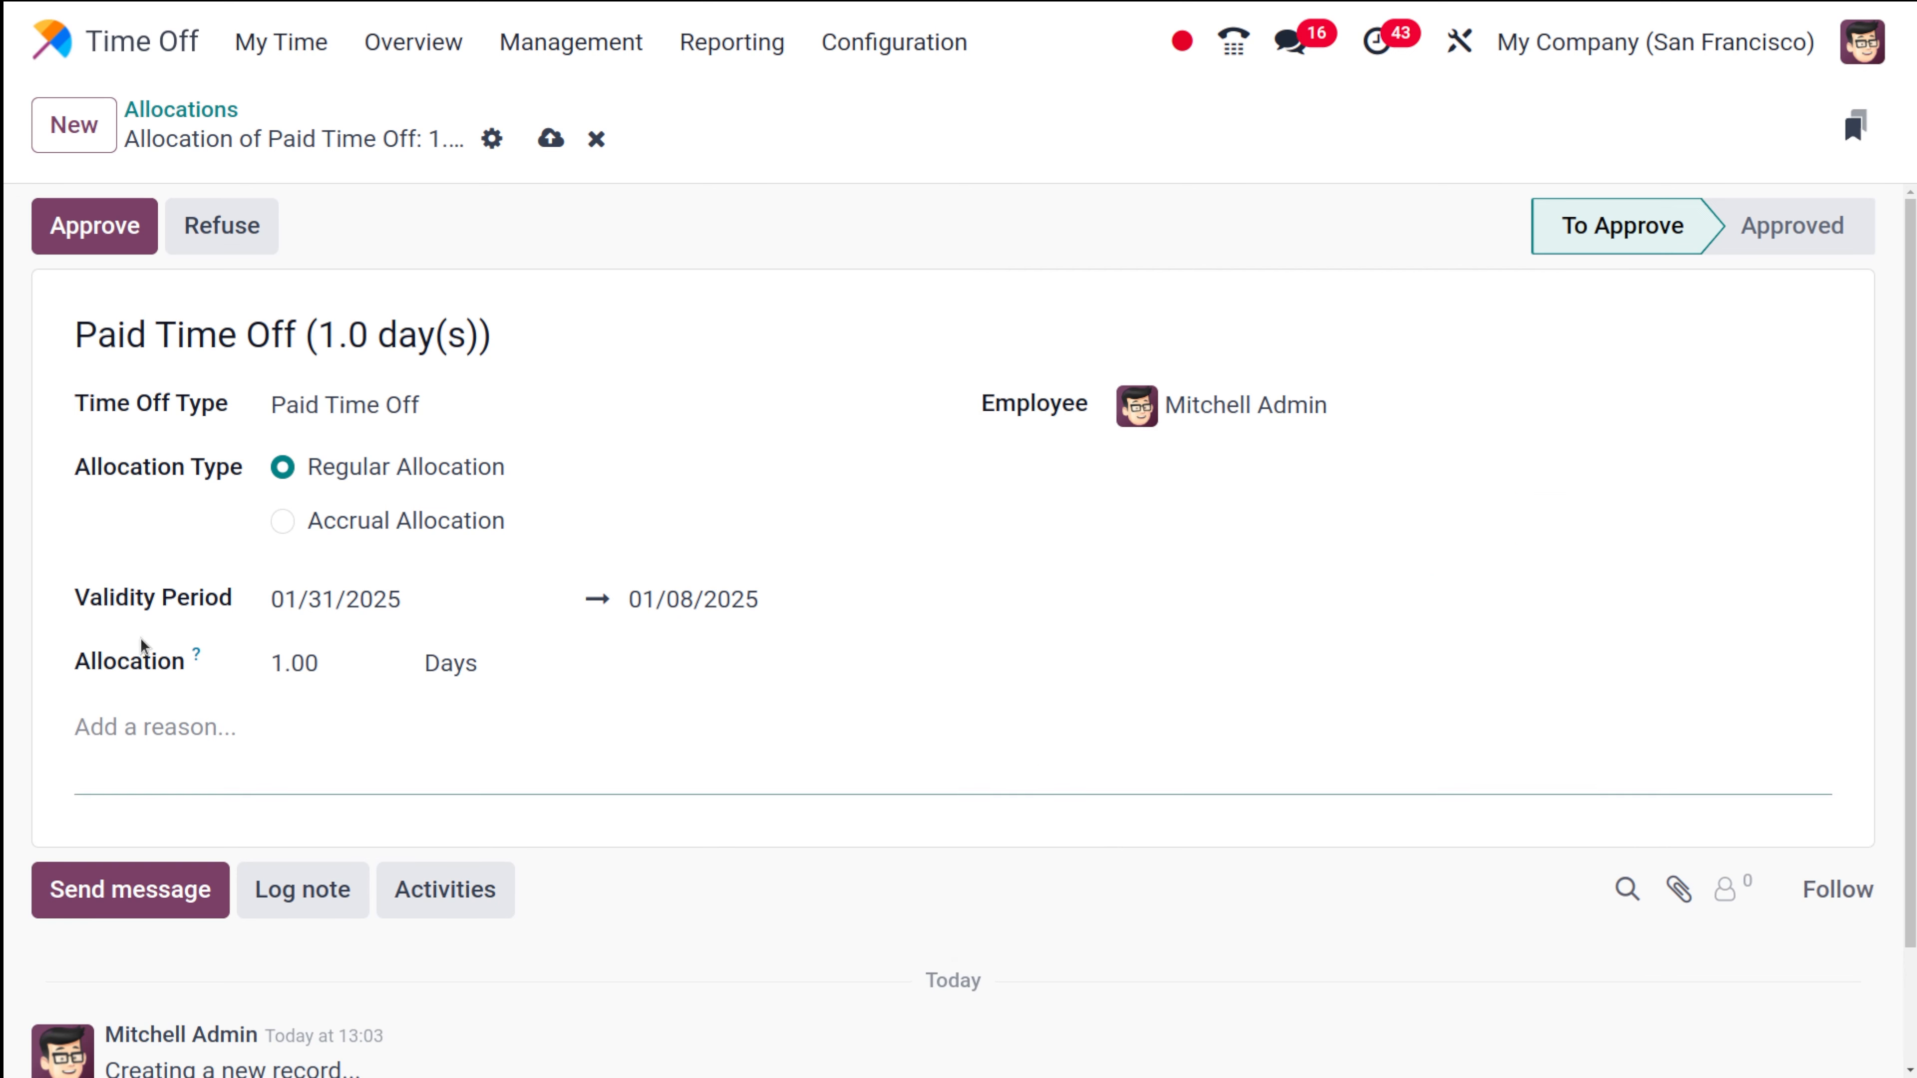
mouse_move(190, 659)
click(309, 725)
click(551, 138)
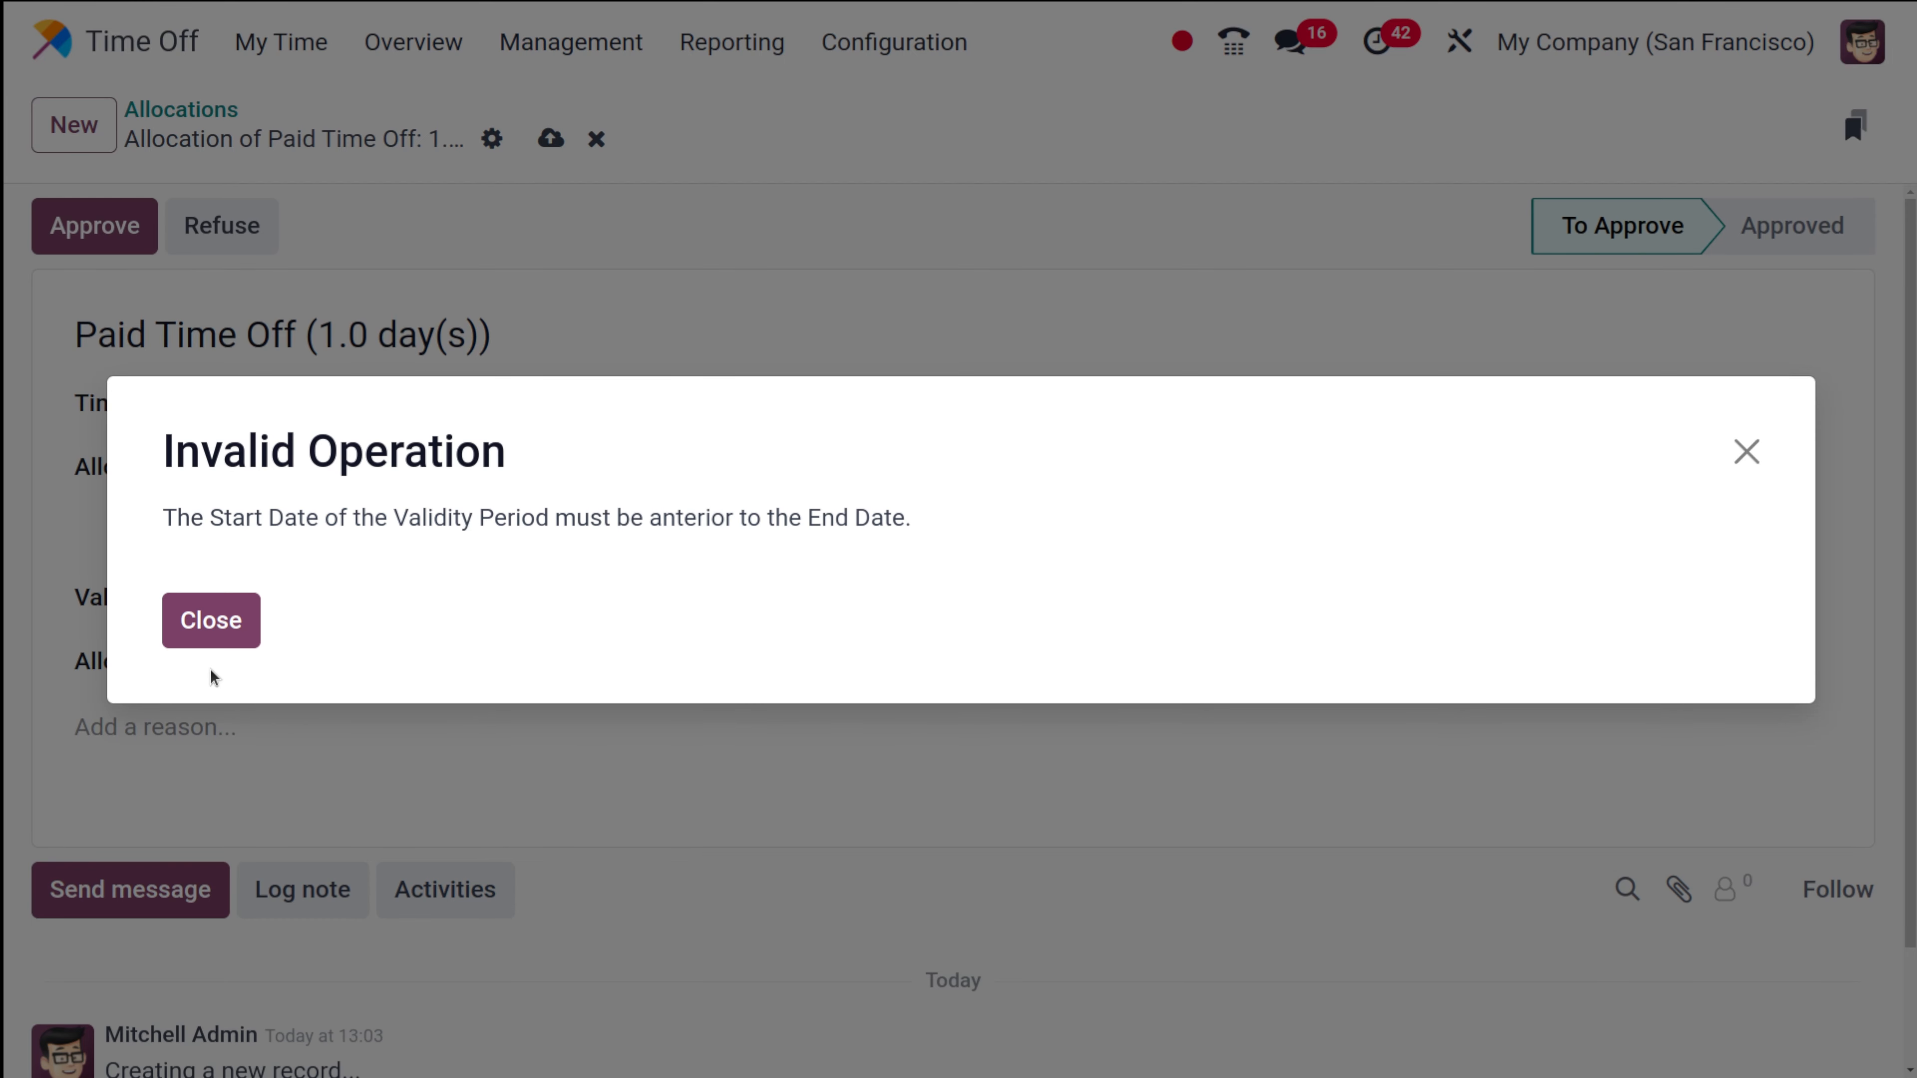
click(219, 634)
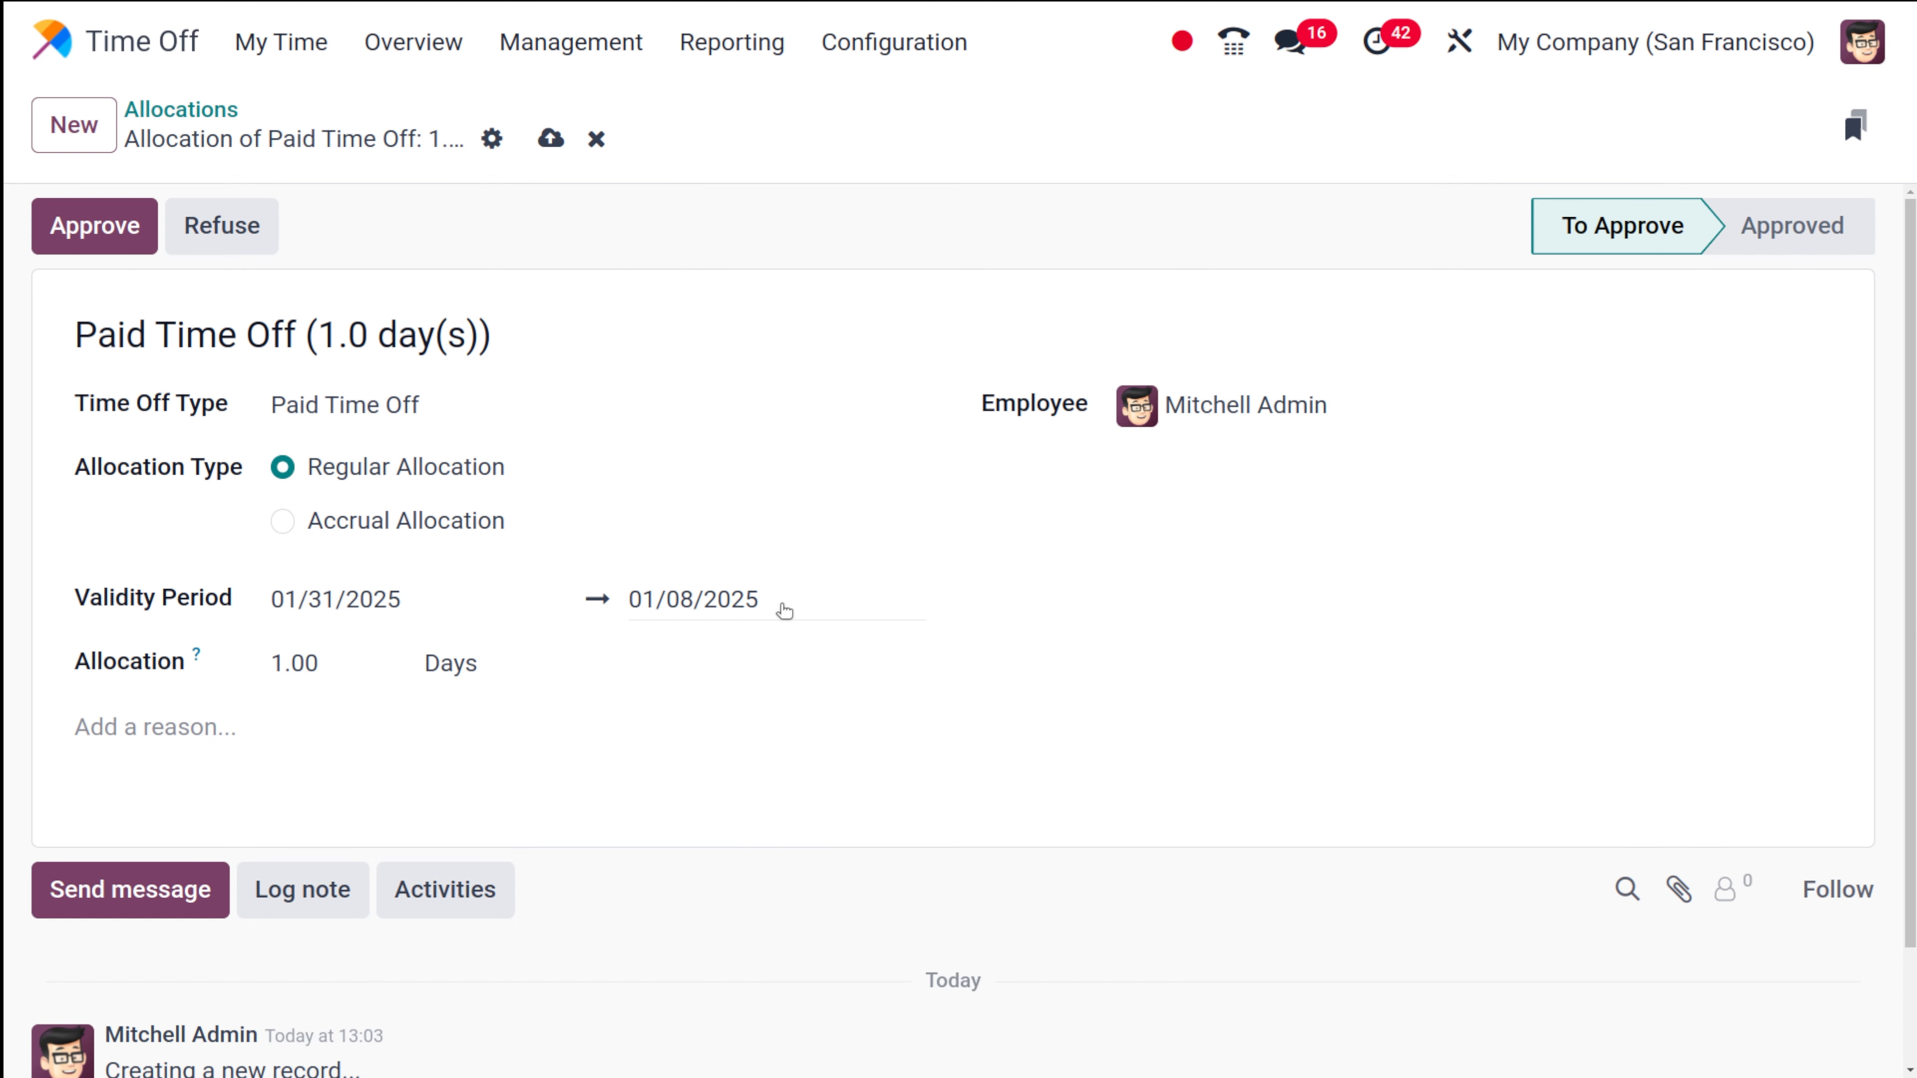
Clear the end date of the validity period and save the allocation
click(784, 608)
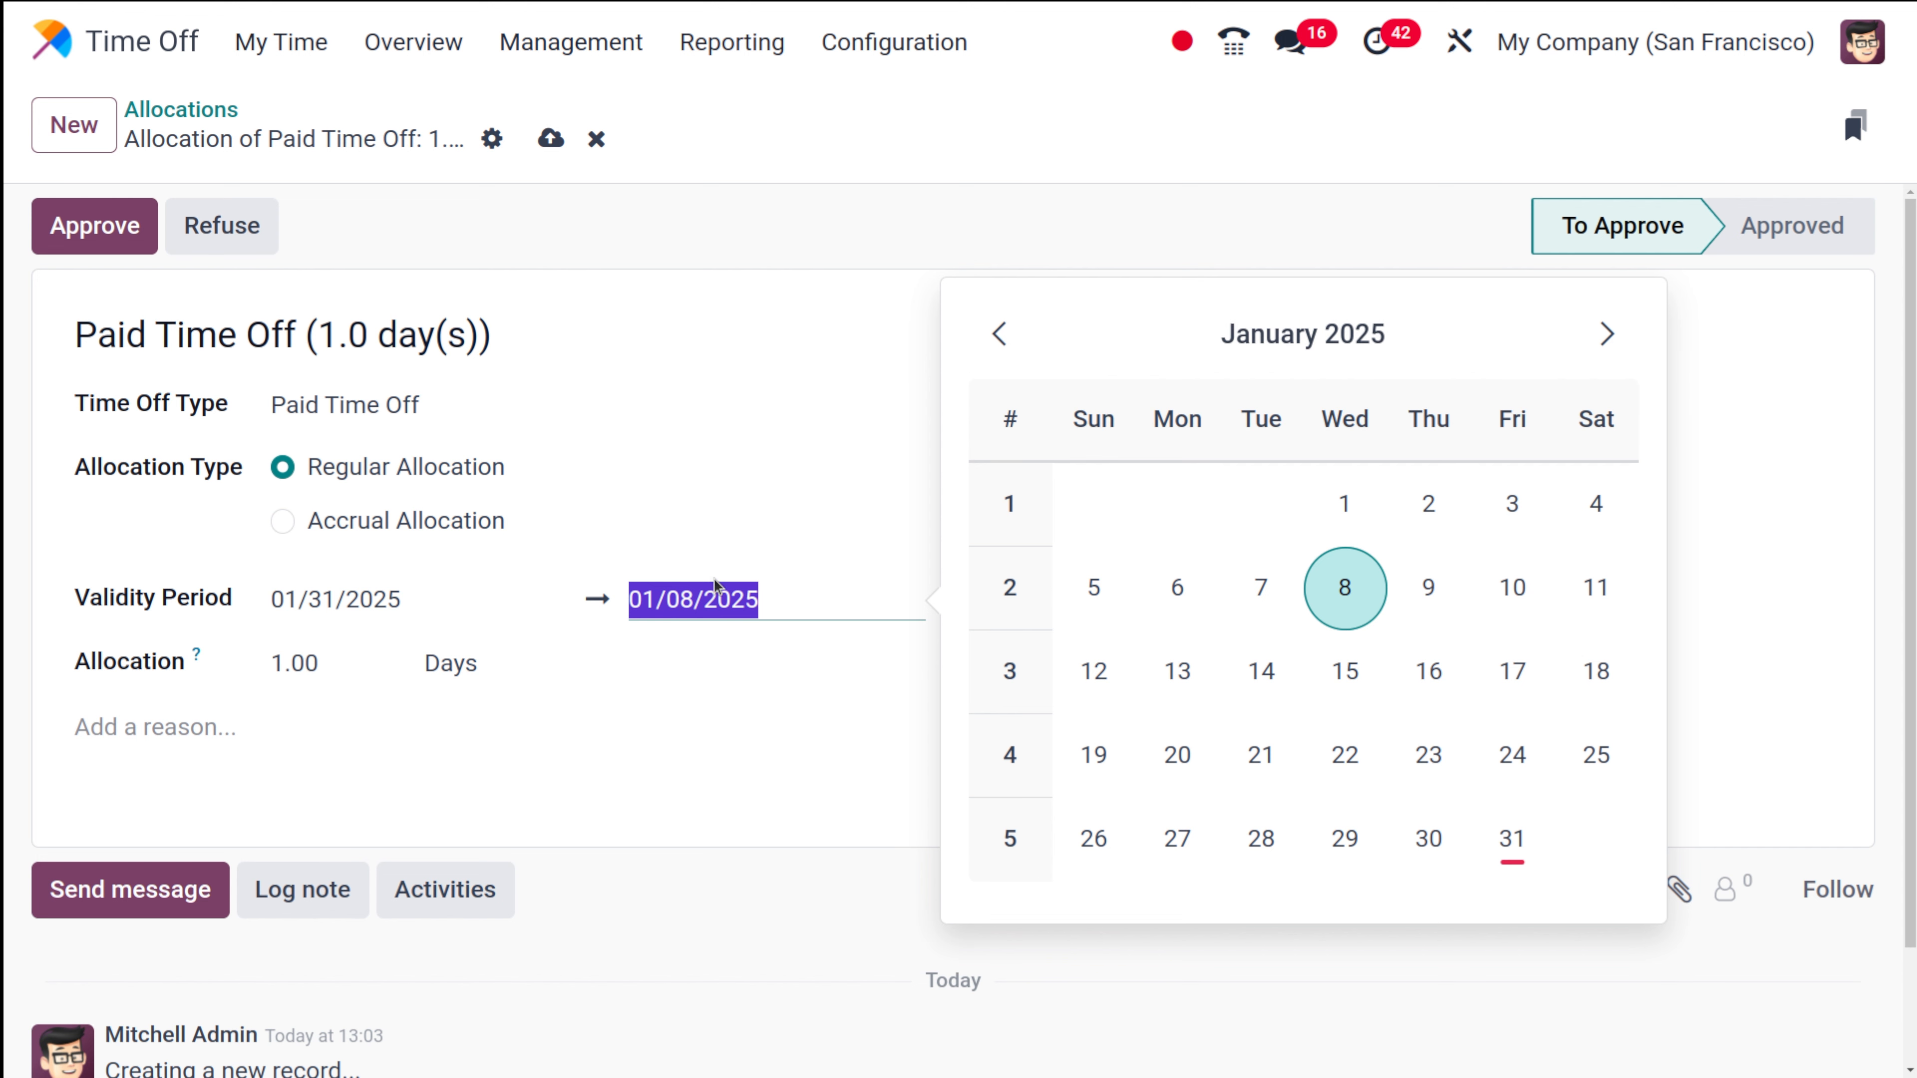
key(BackSpace)
click(698, 836)
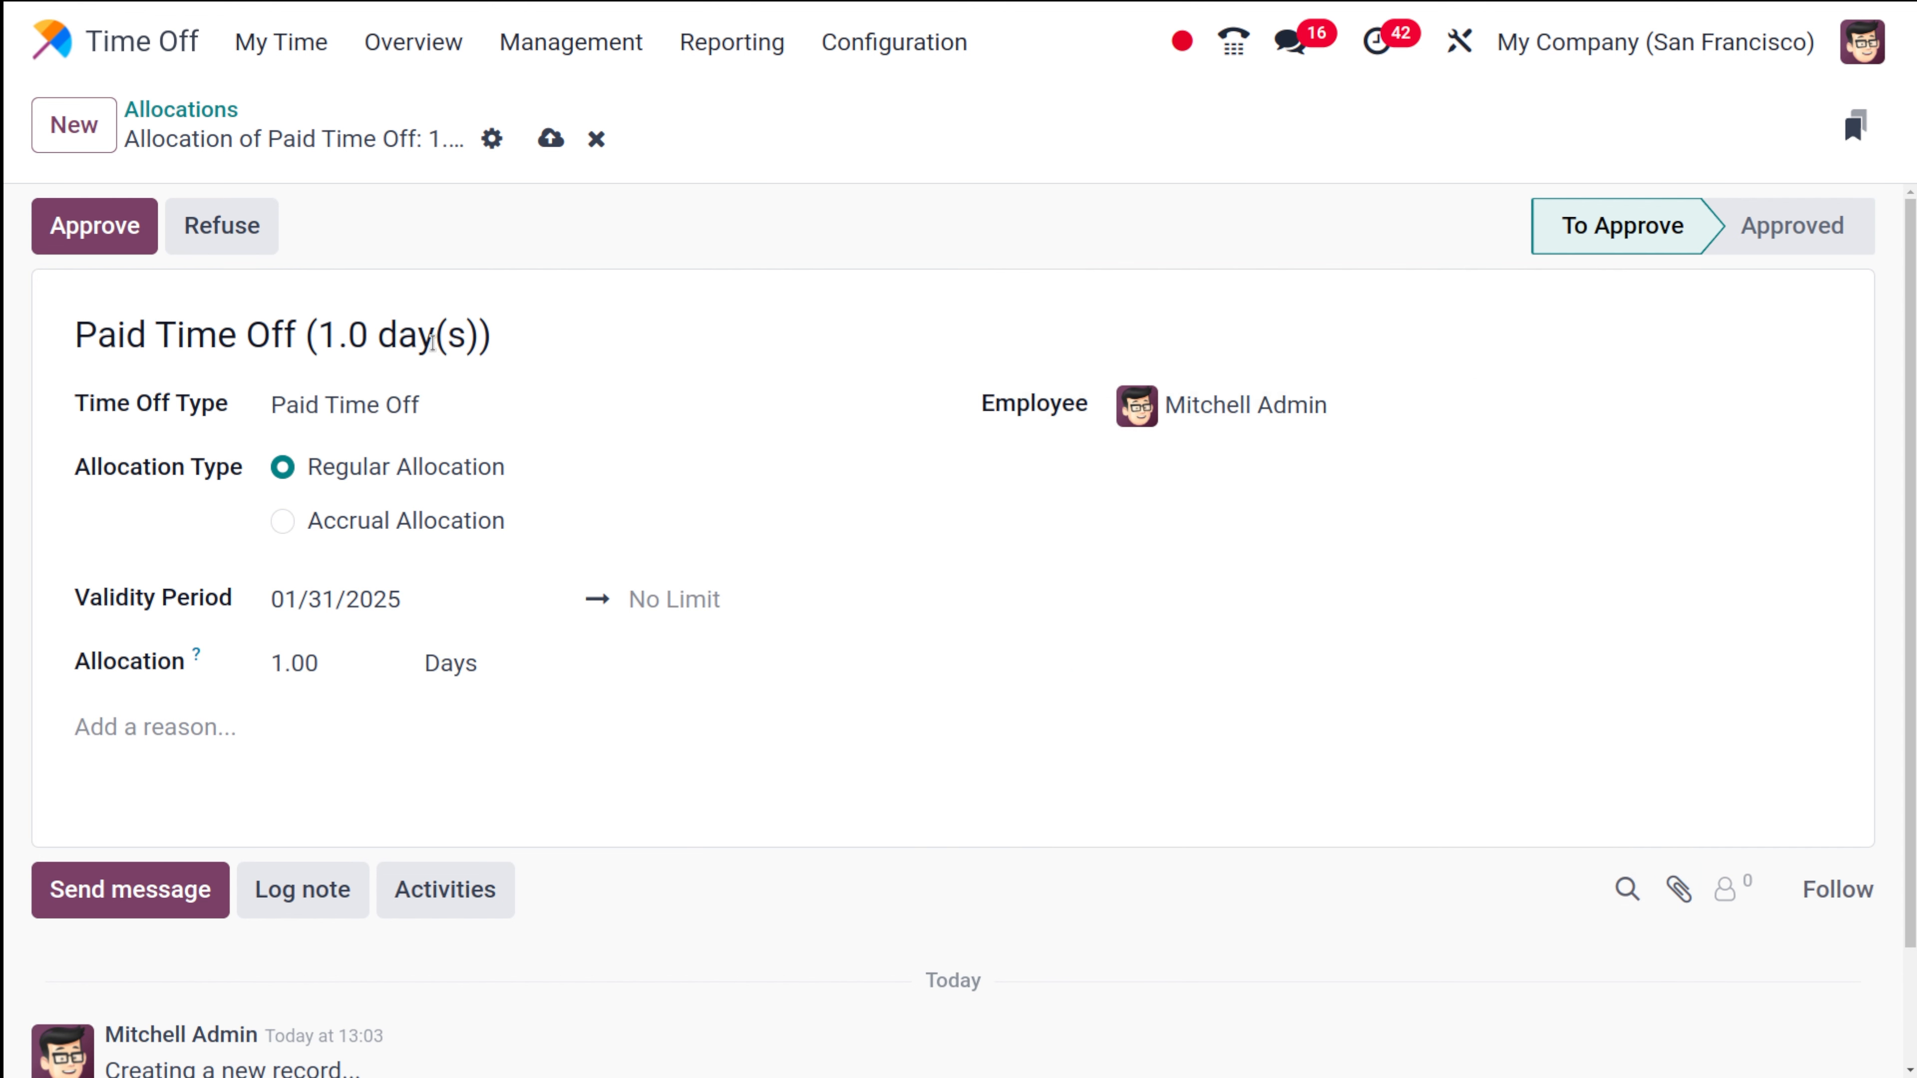
click(550, 136)
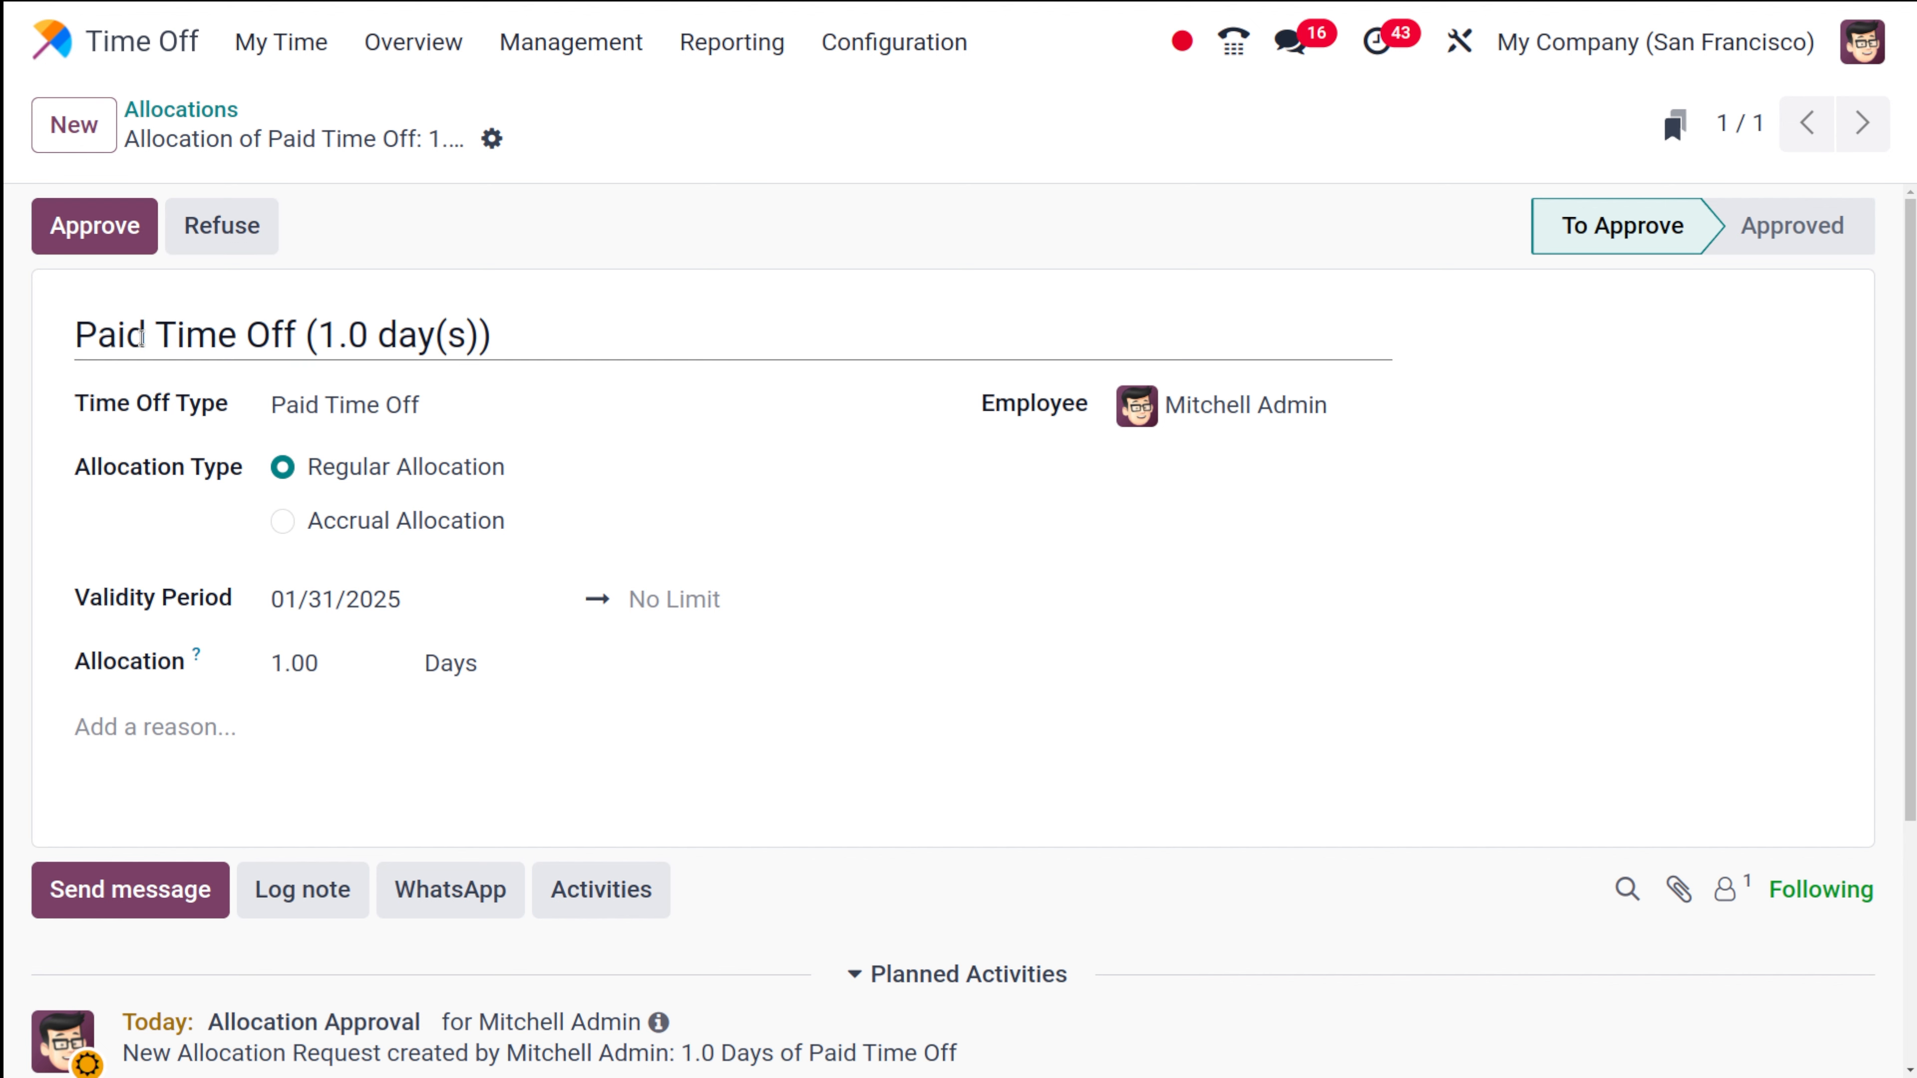
Approve the saved Paid Time Off allocation and return to the allocations list
mouse_move(1761, 237)
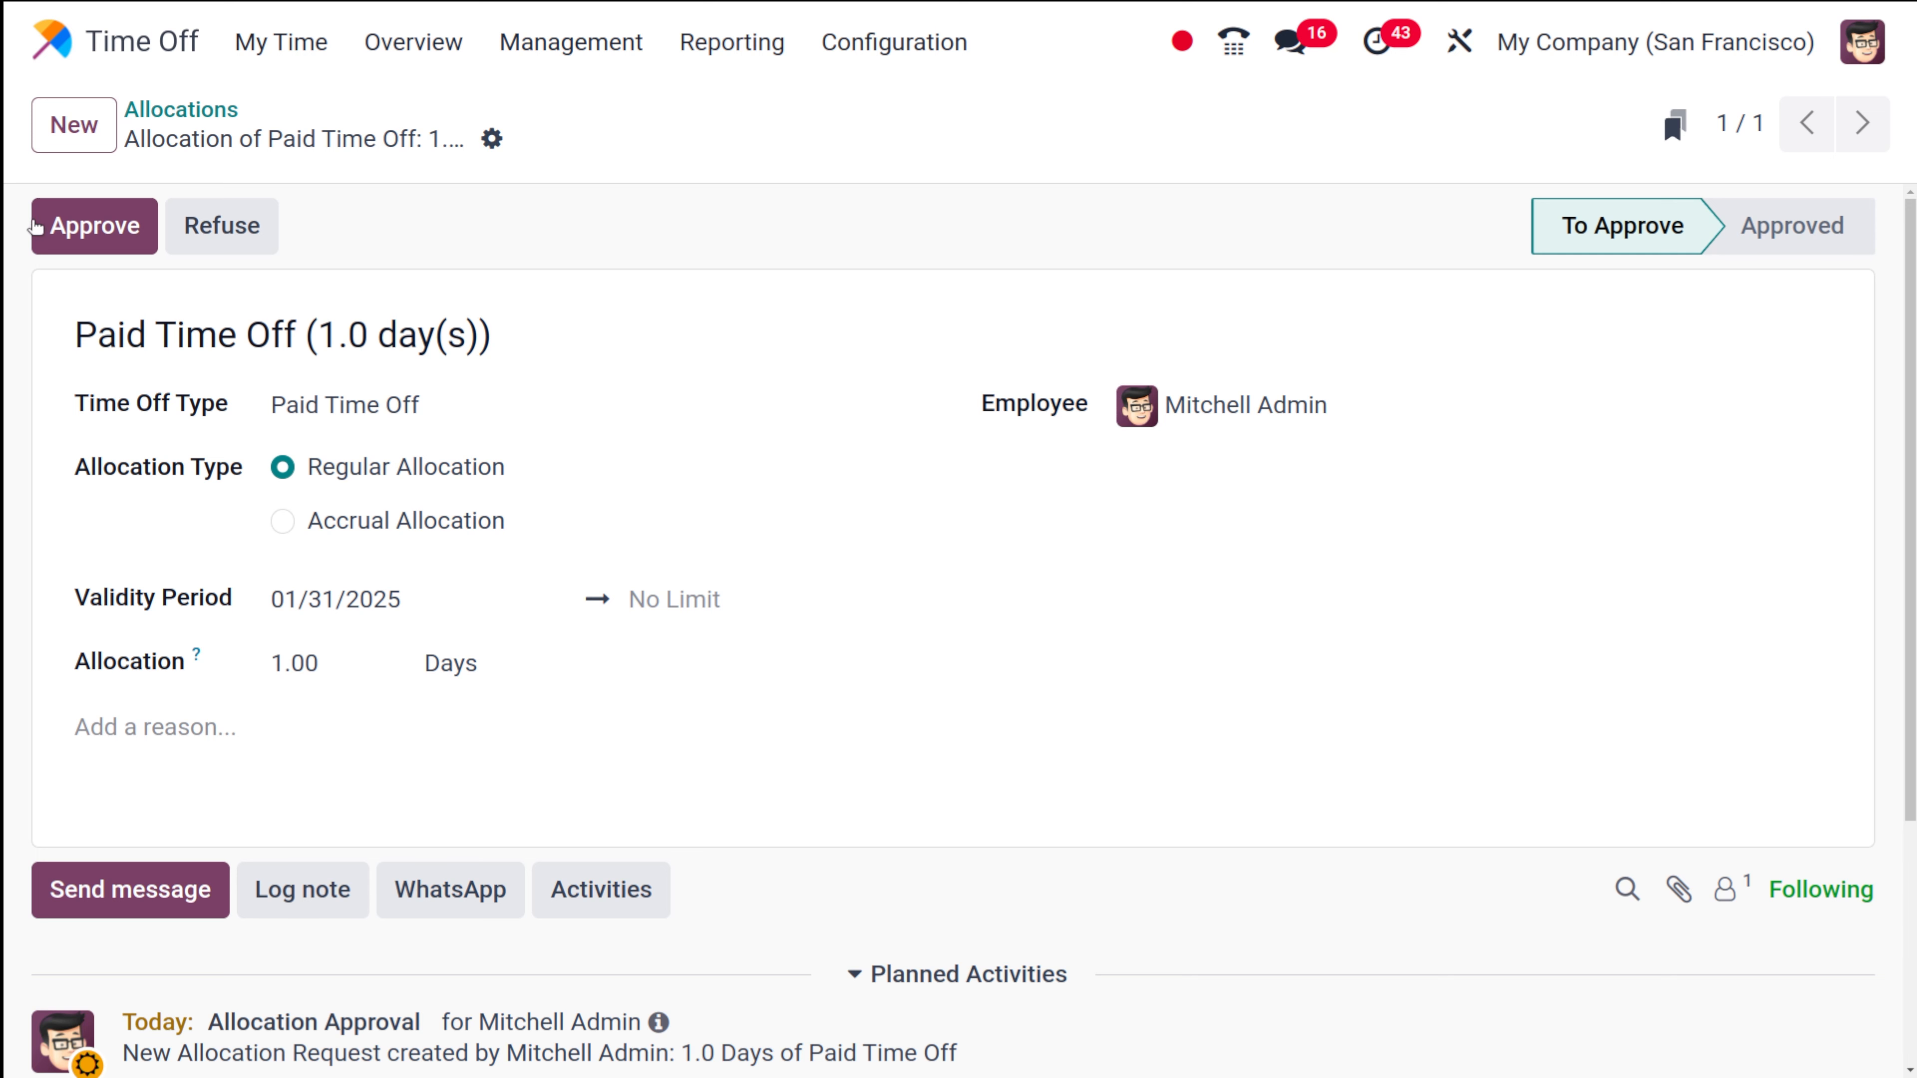
click(73, 229)
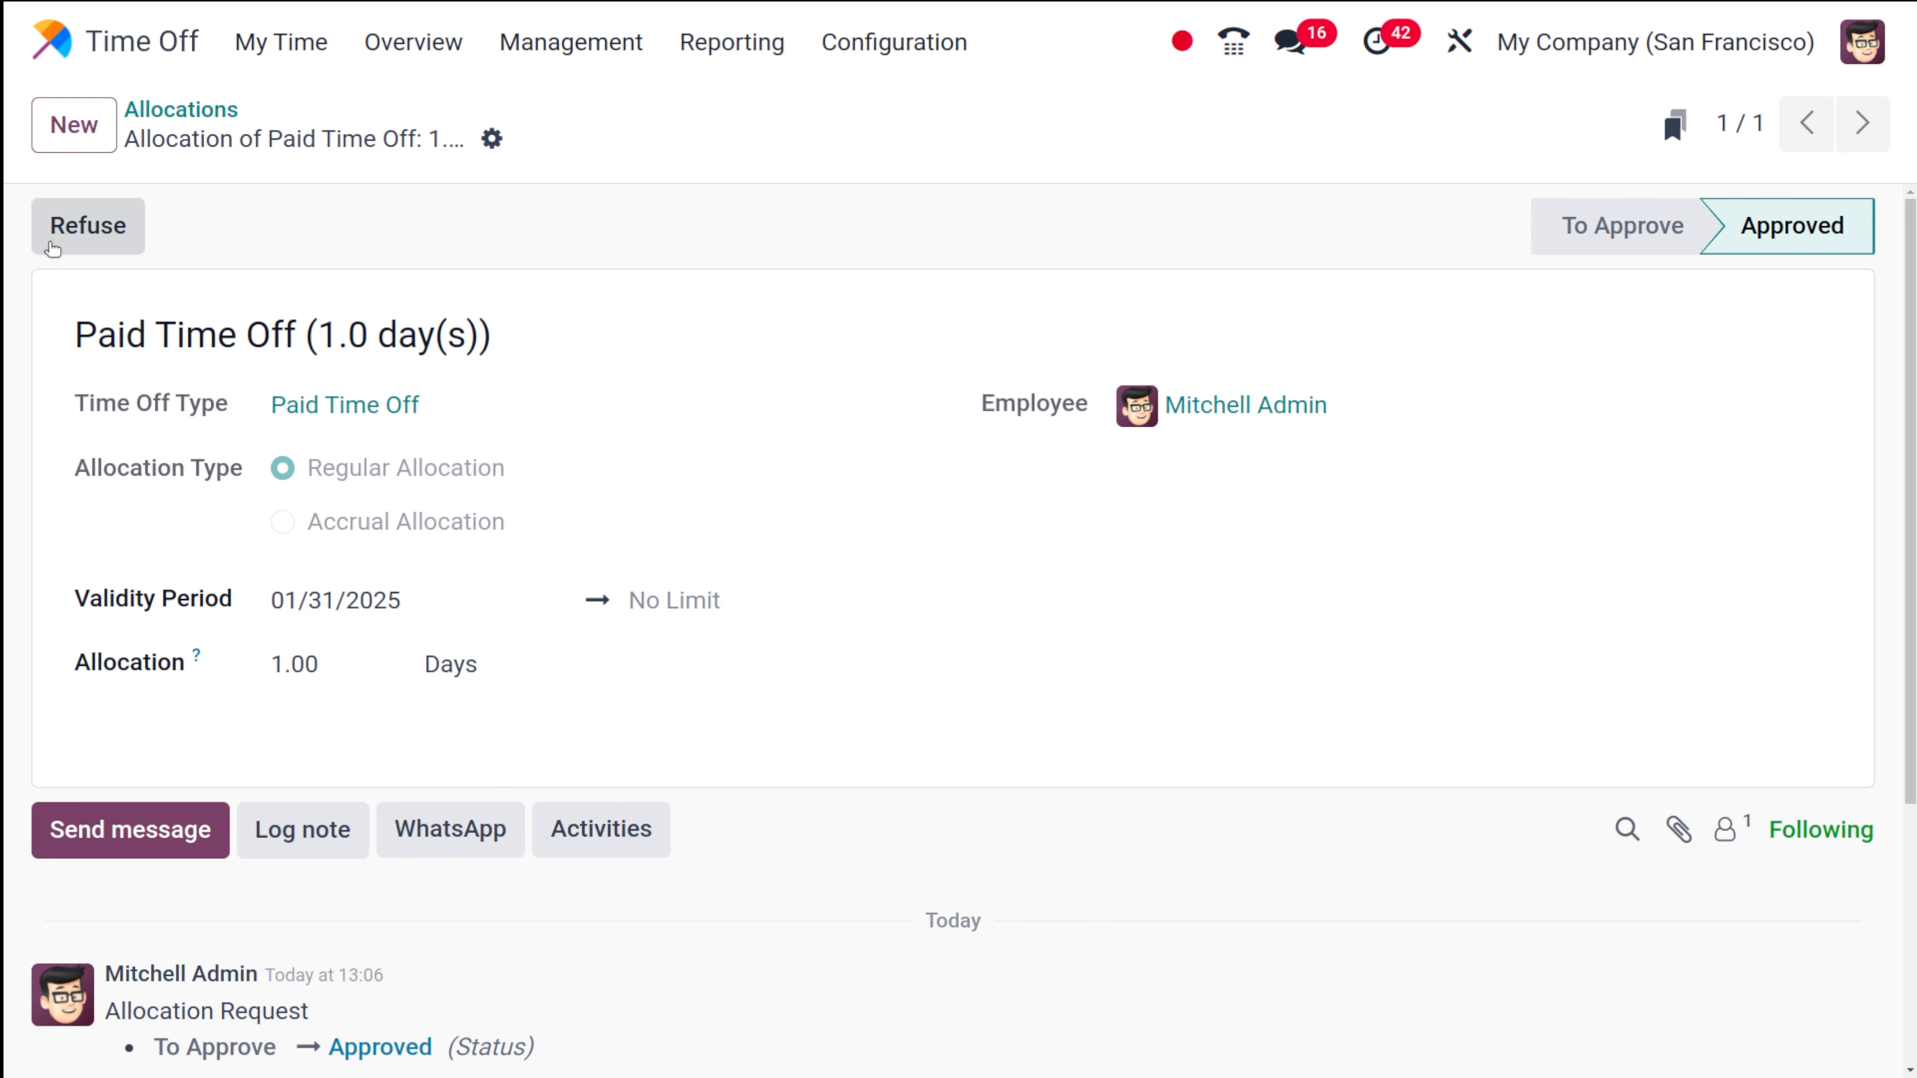
click(180, 113)
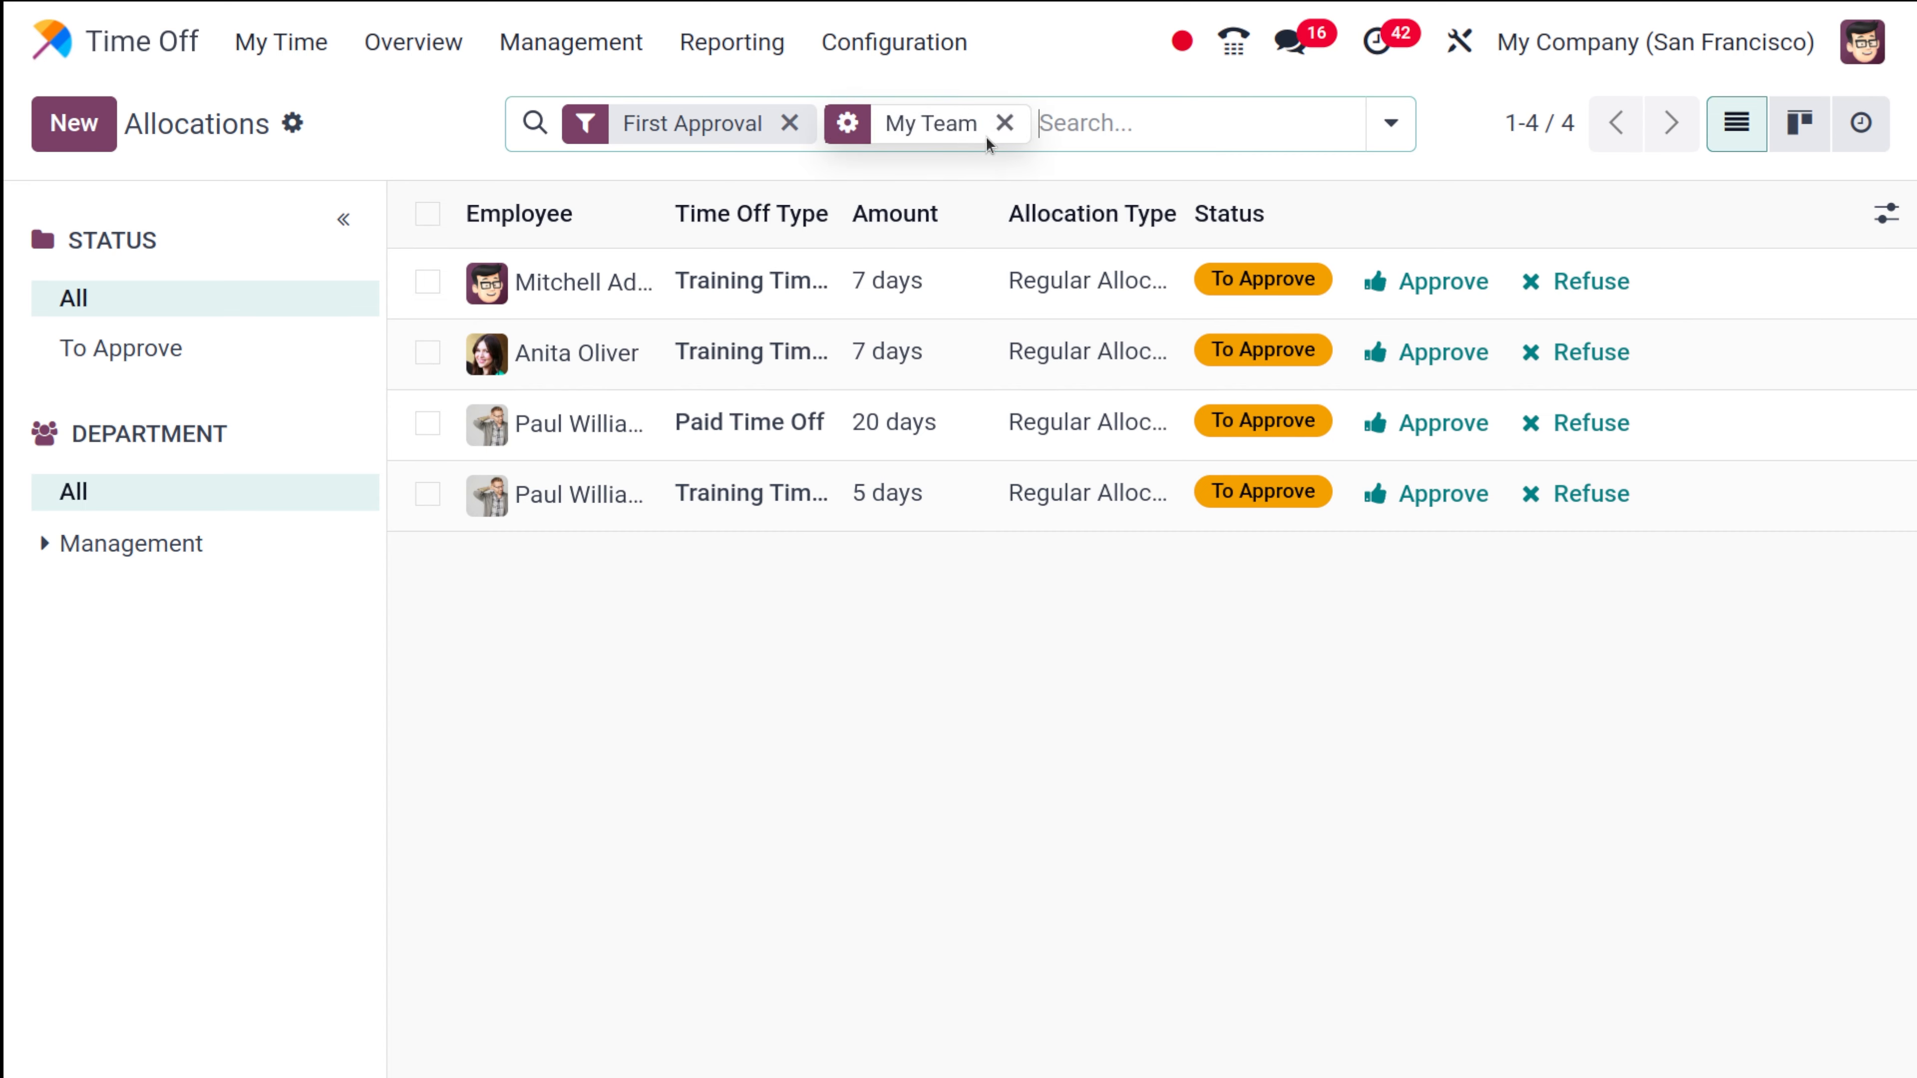
Remove the My Team and First Approval filters and look through all allocations
click(1003, 124)
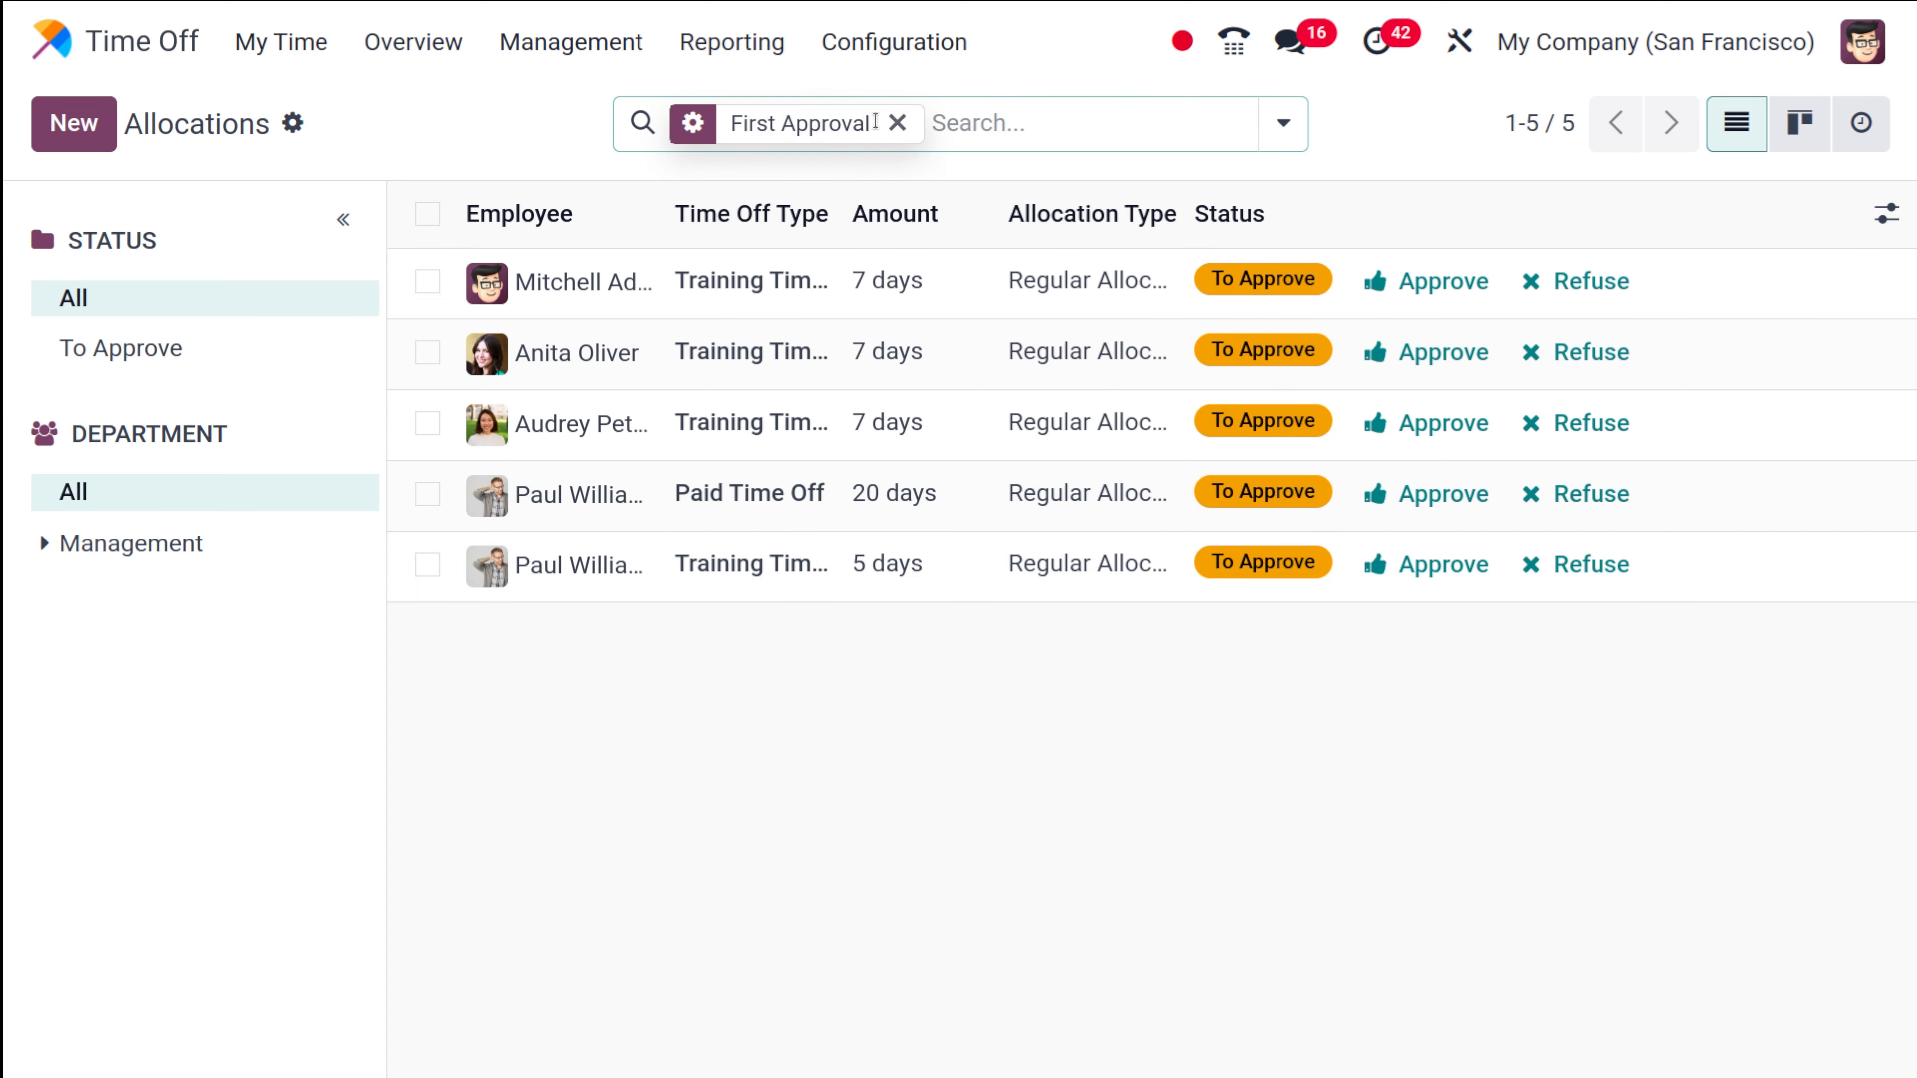
click(897, 122)
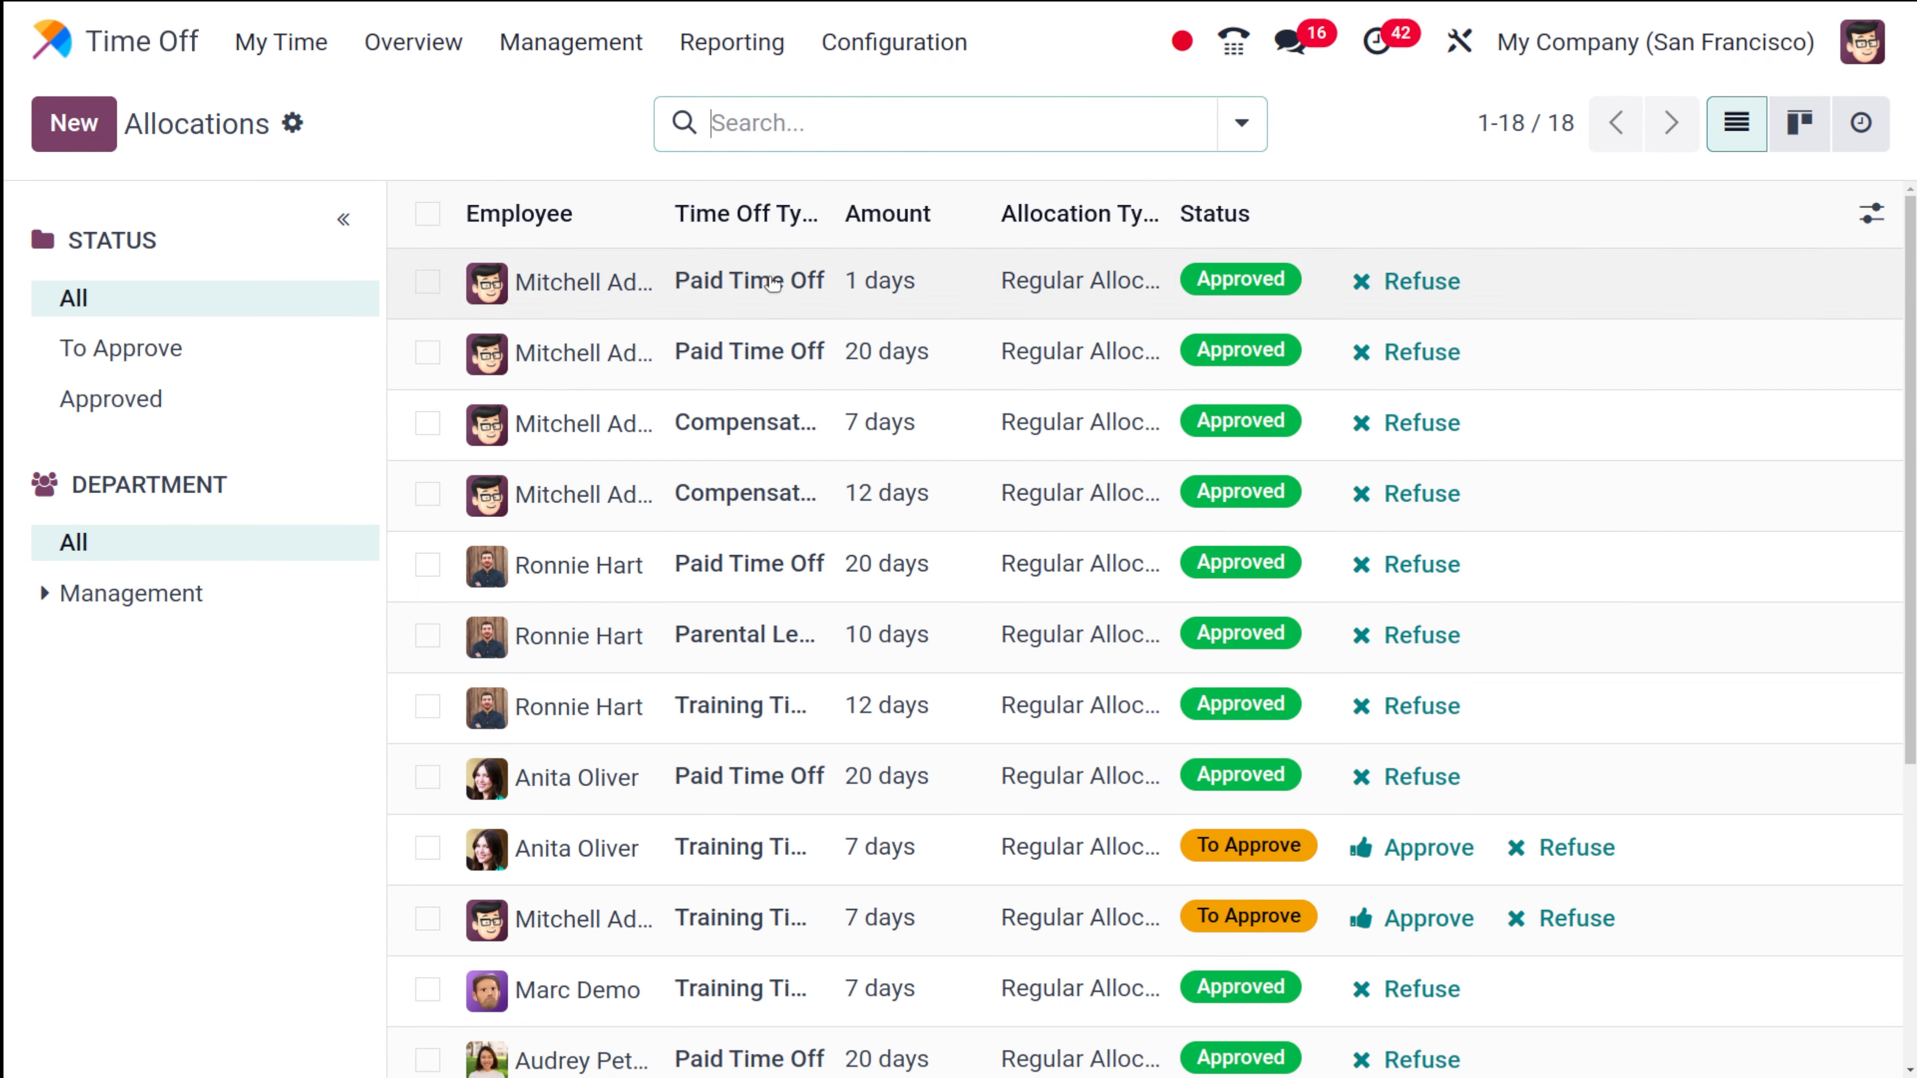
scroll(777, 800, down, 5)
scroll(777, 800, up, 5)
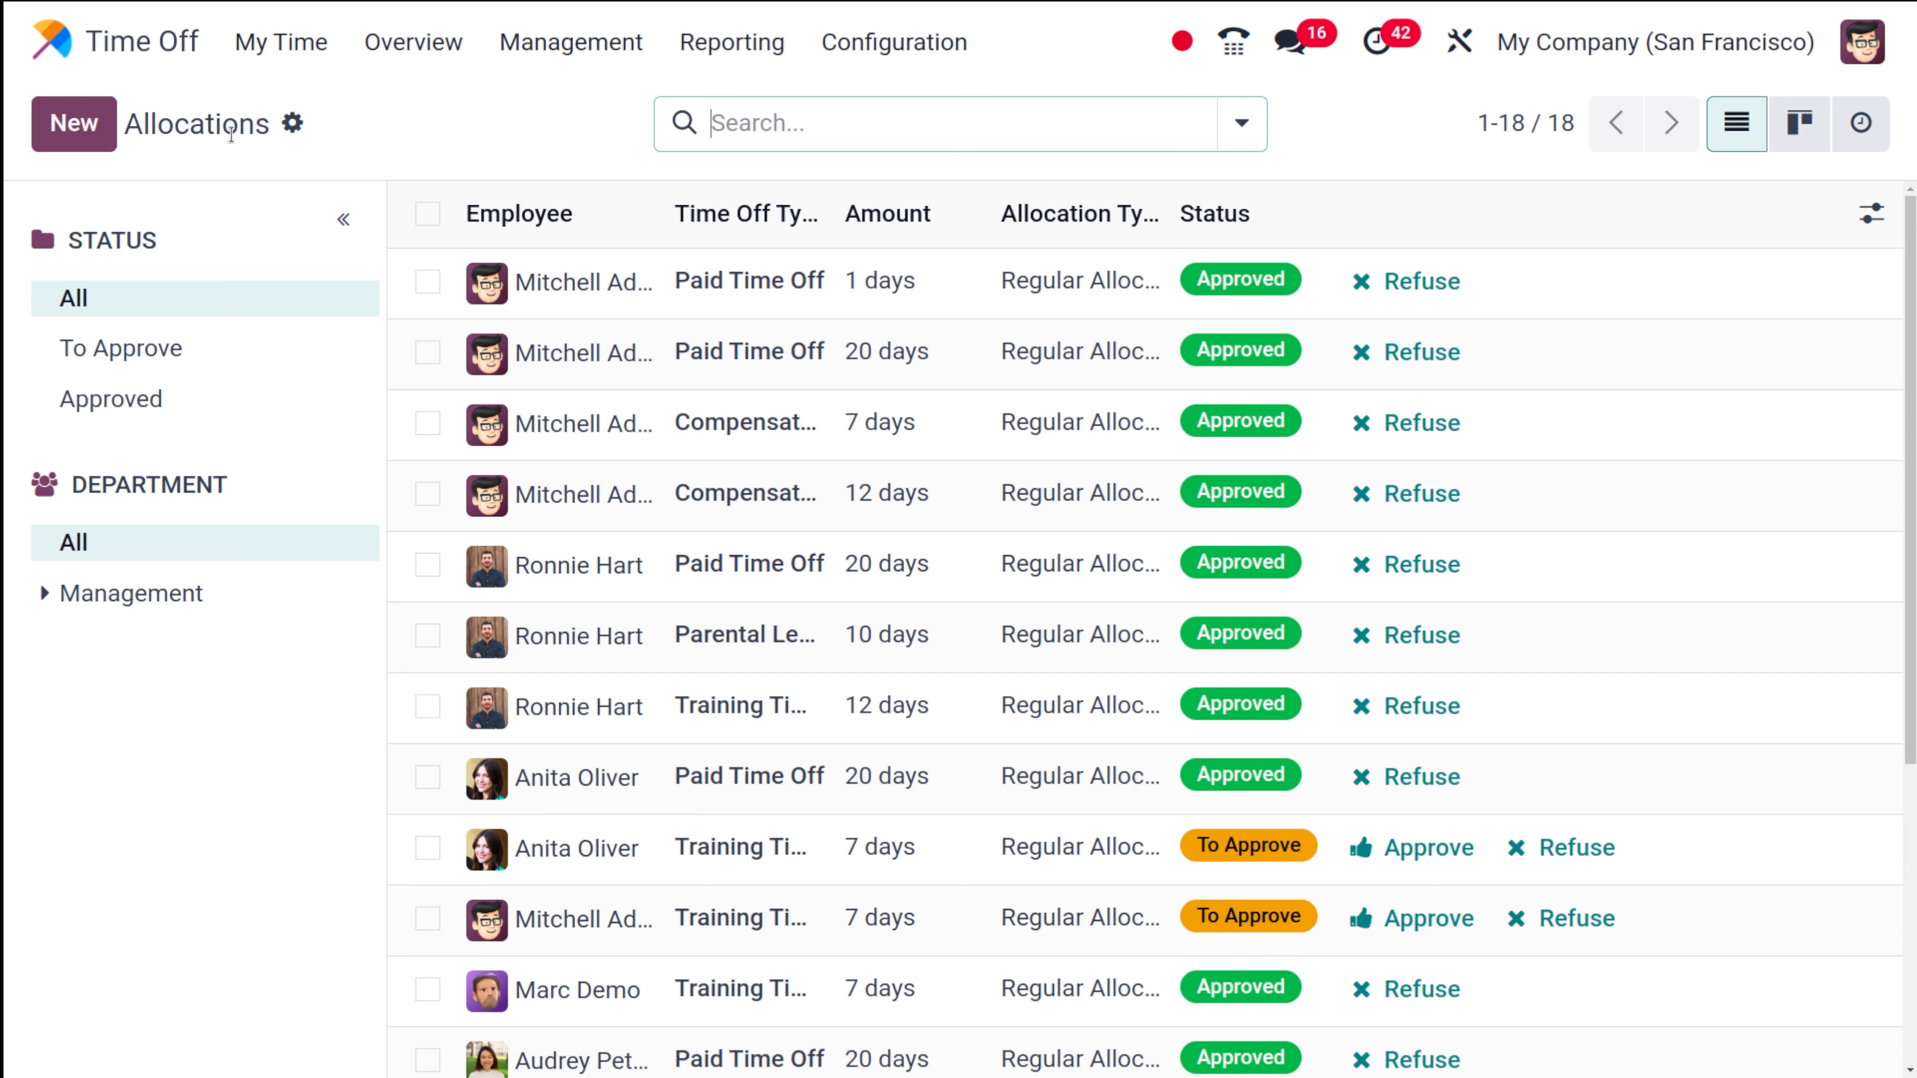
Start a Multiple Requests allocation with the mode set to By Employee
click(292, 124)
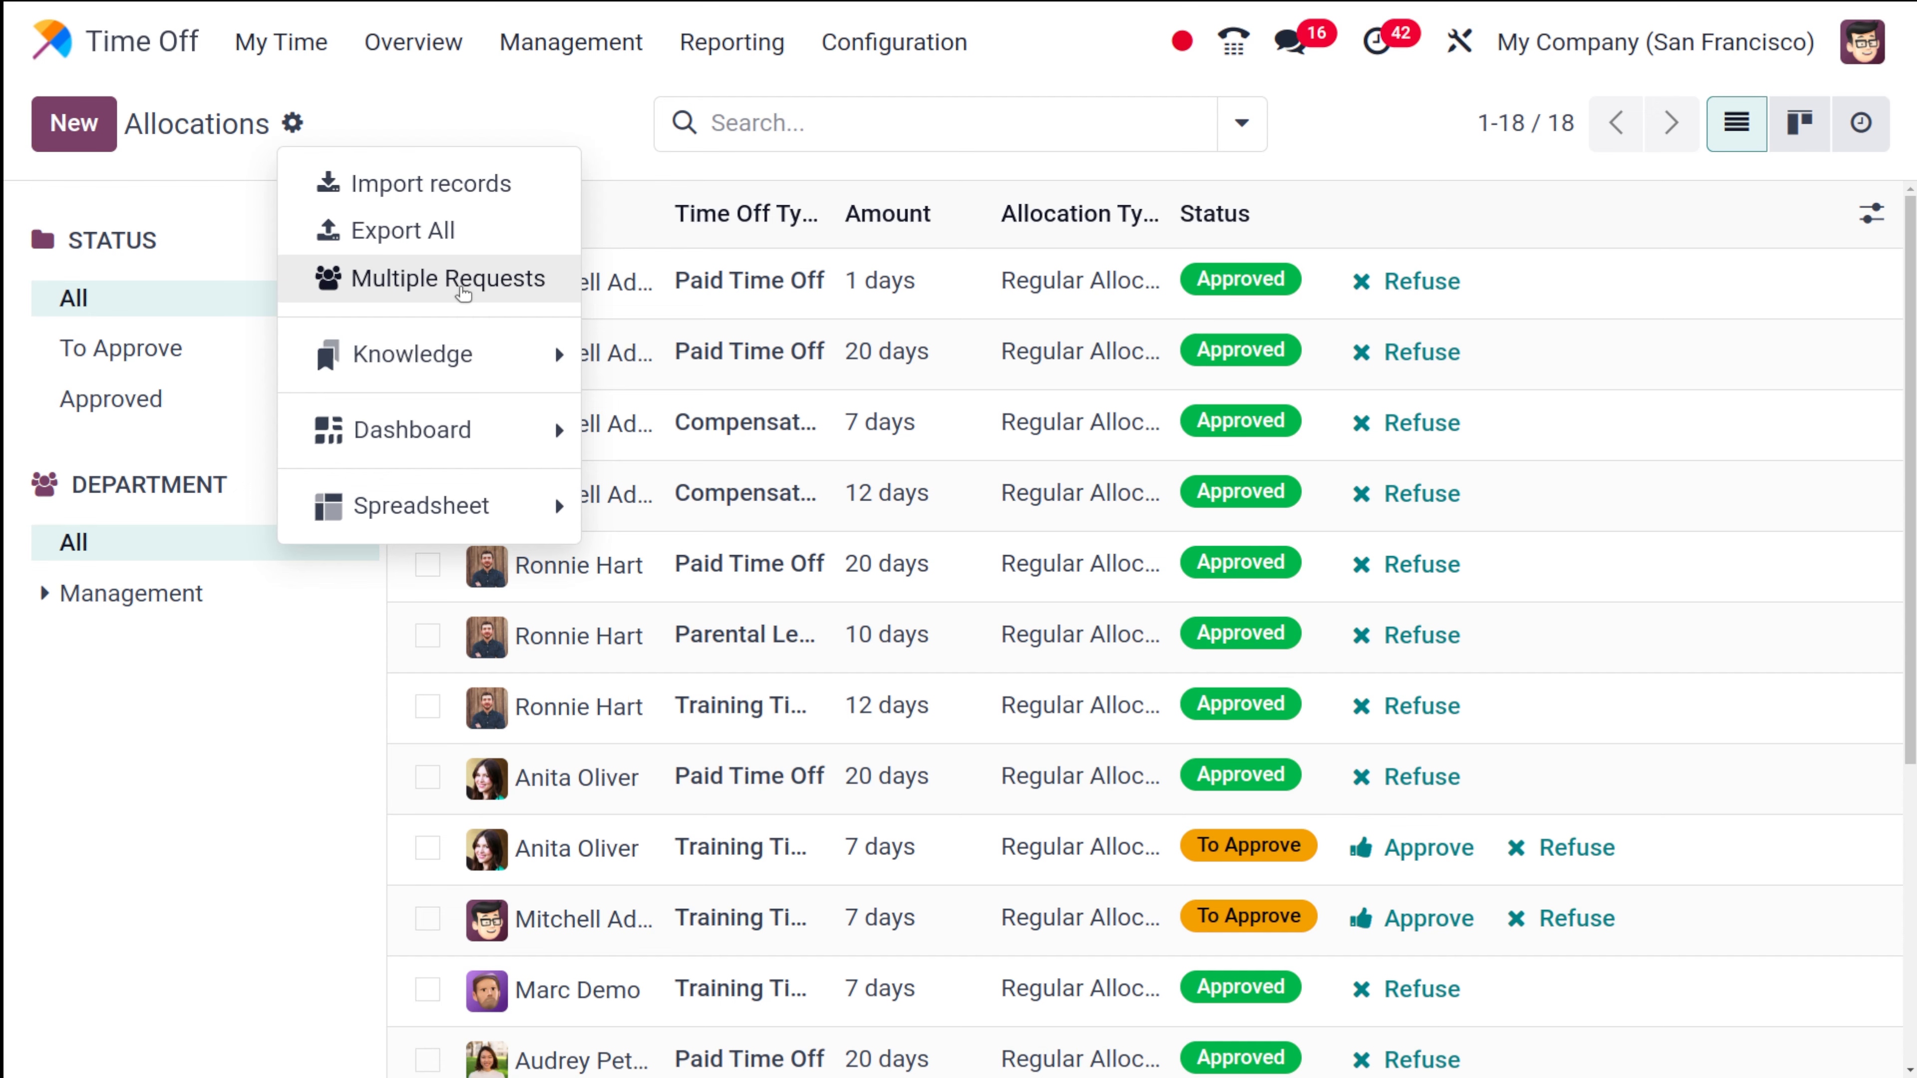
click(463, 292)
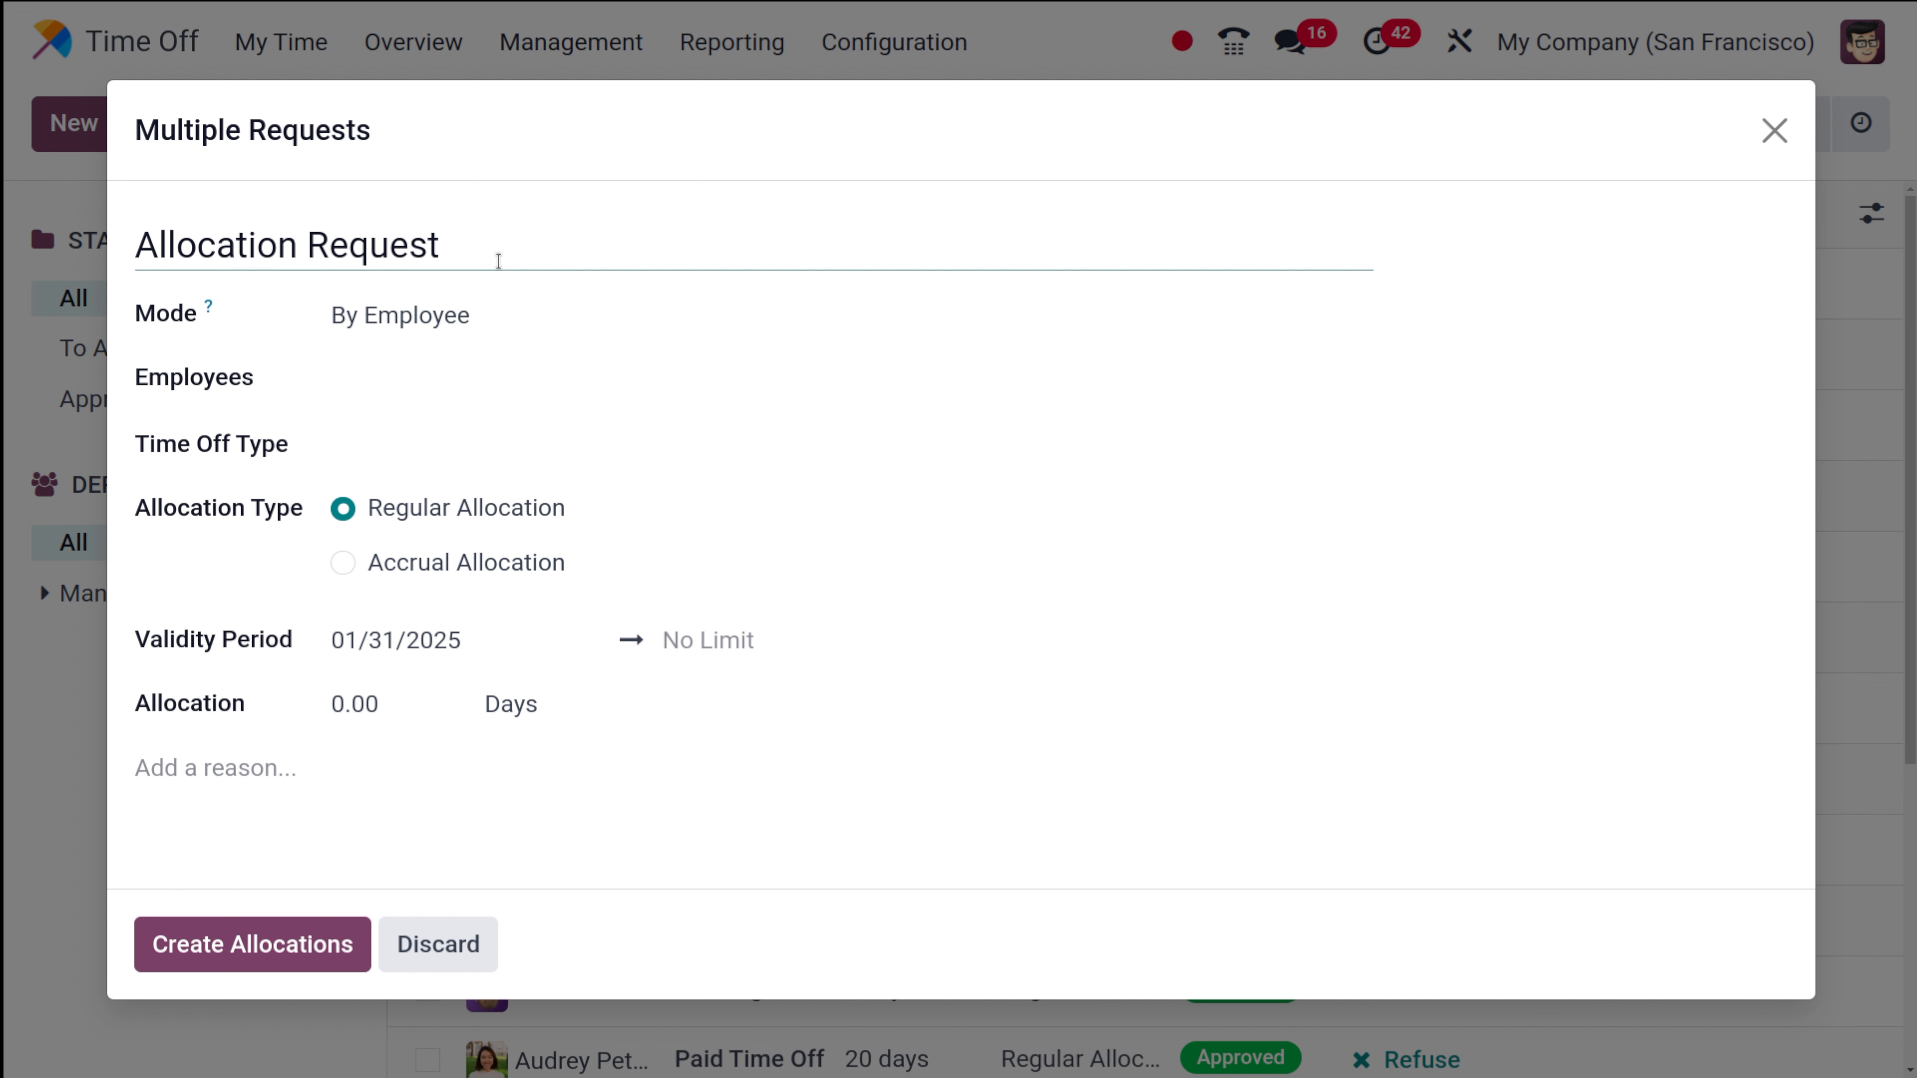
click(447, 322)
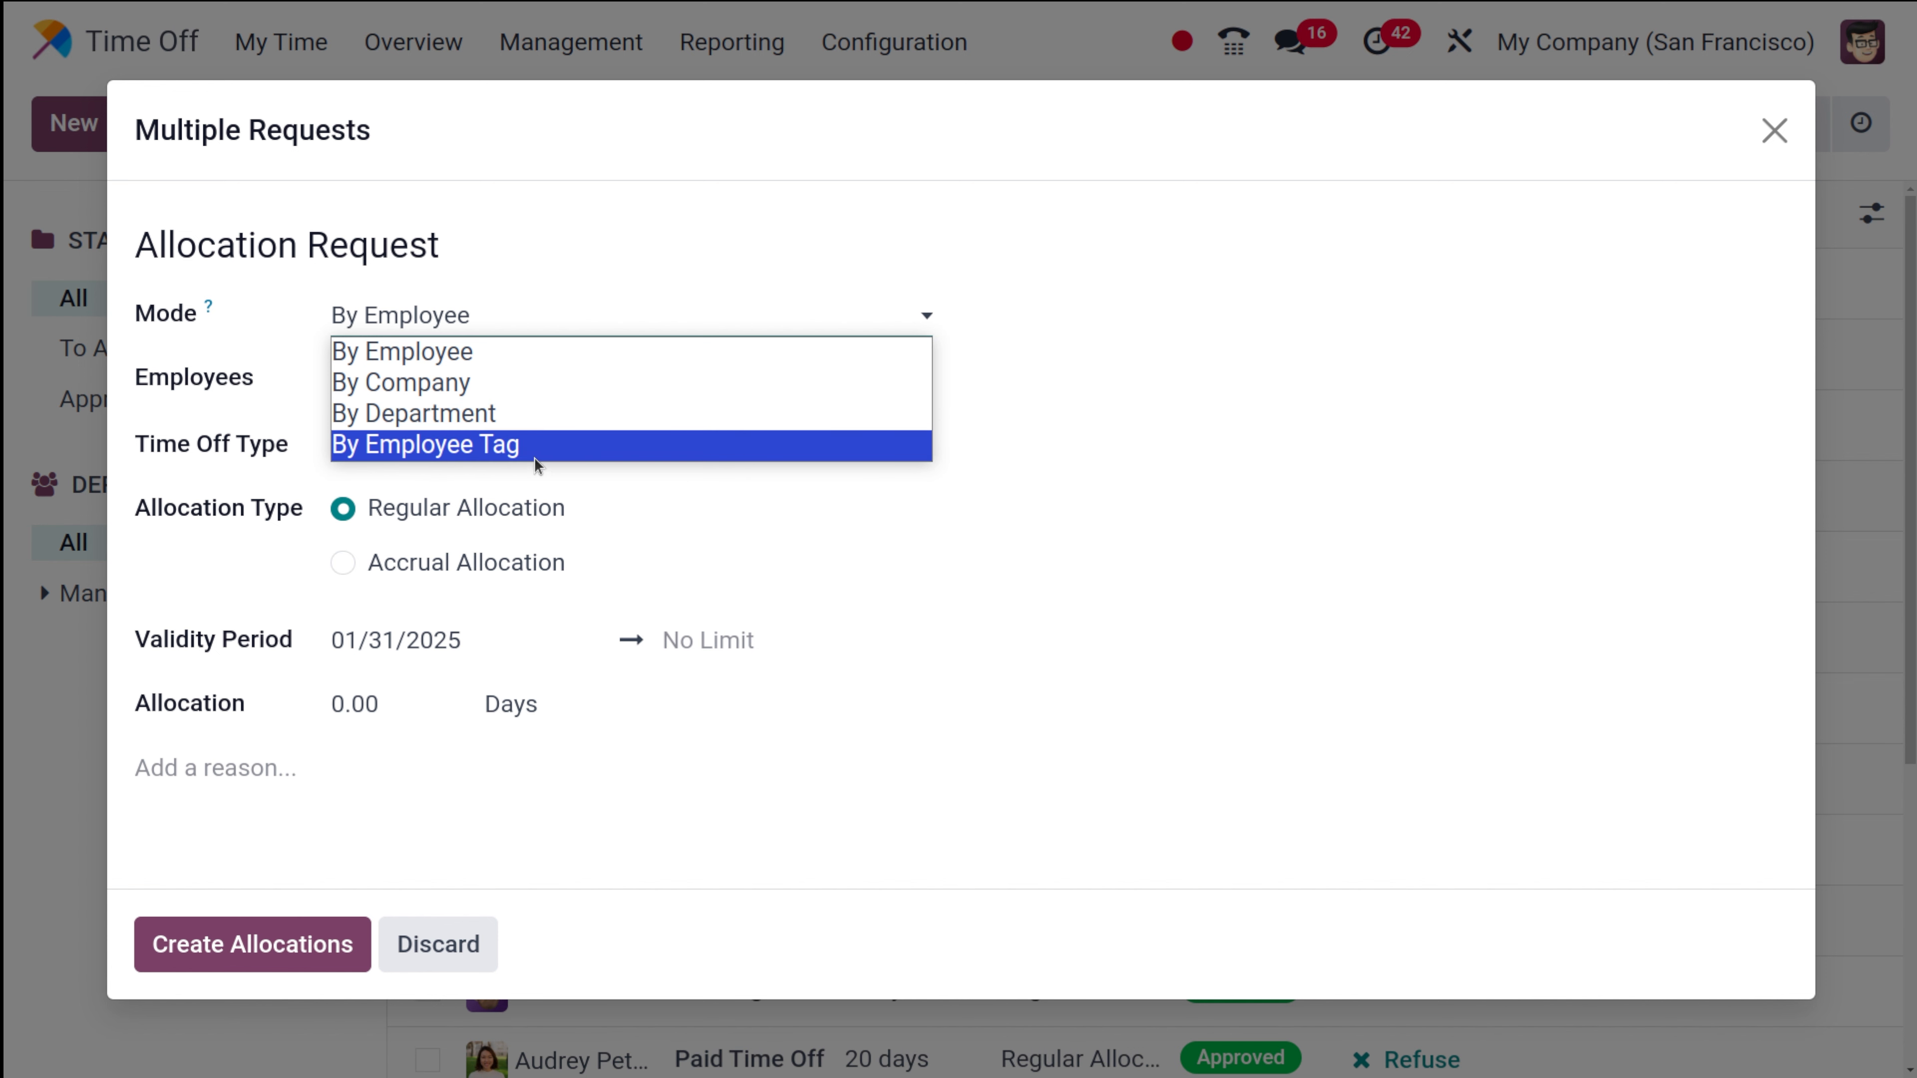
click(428, 351)
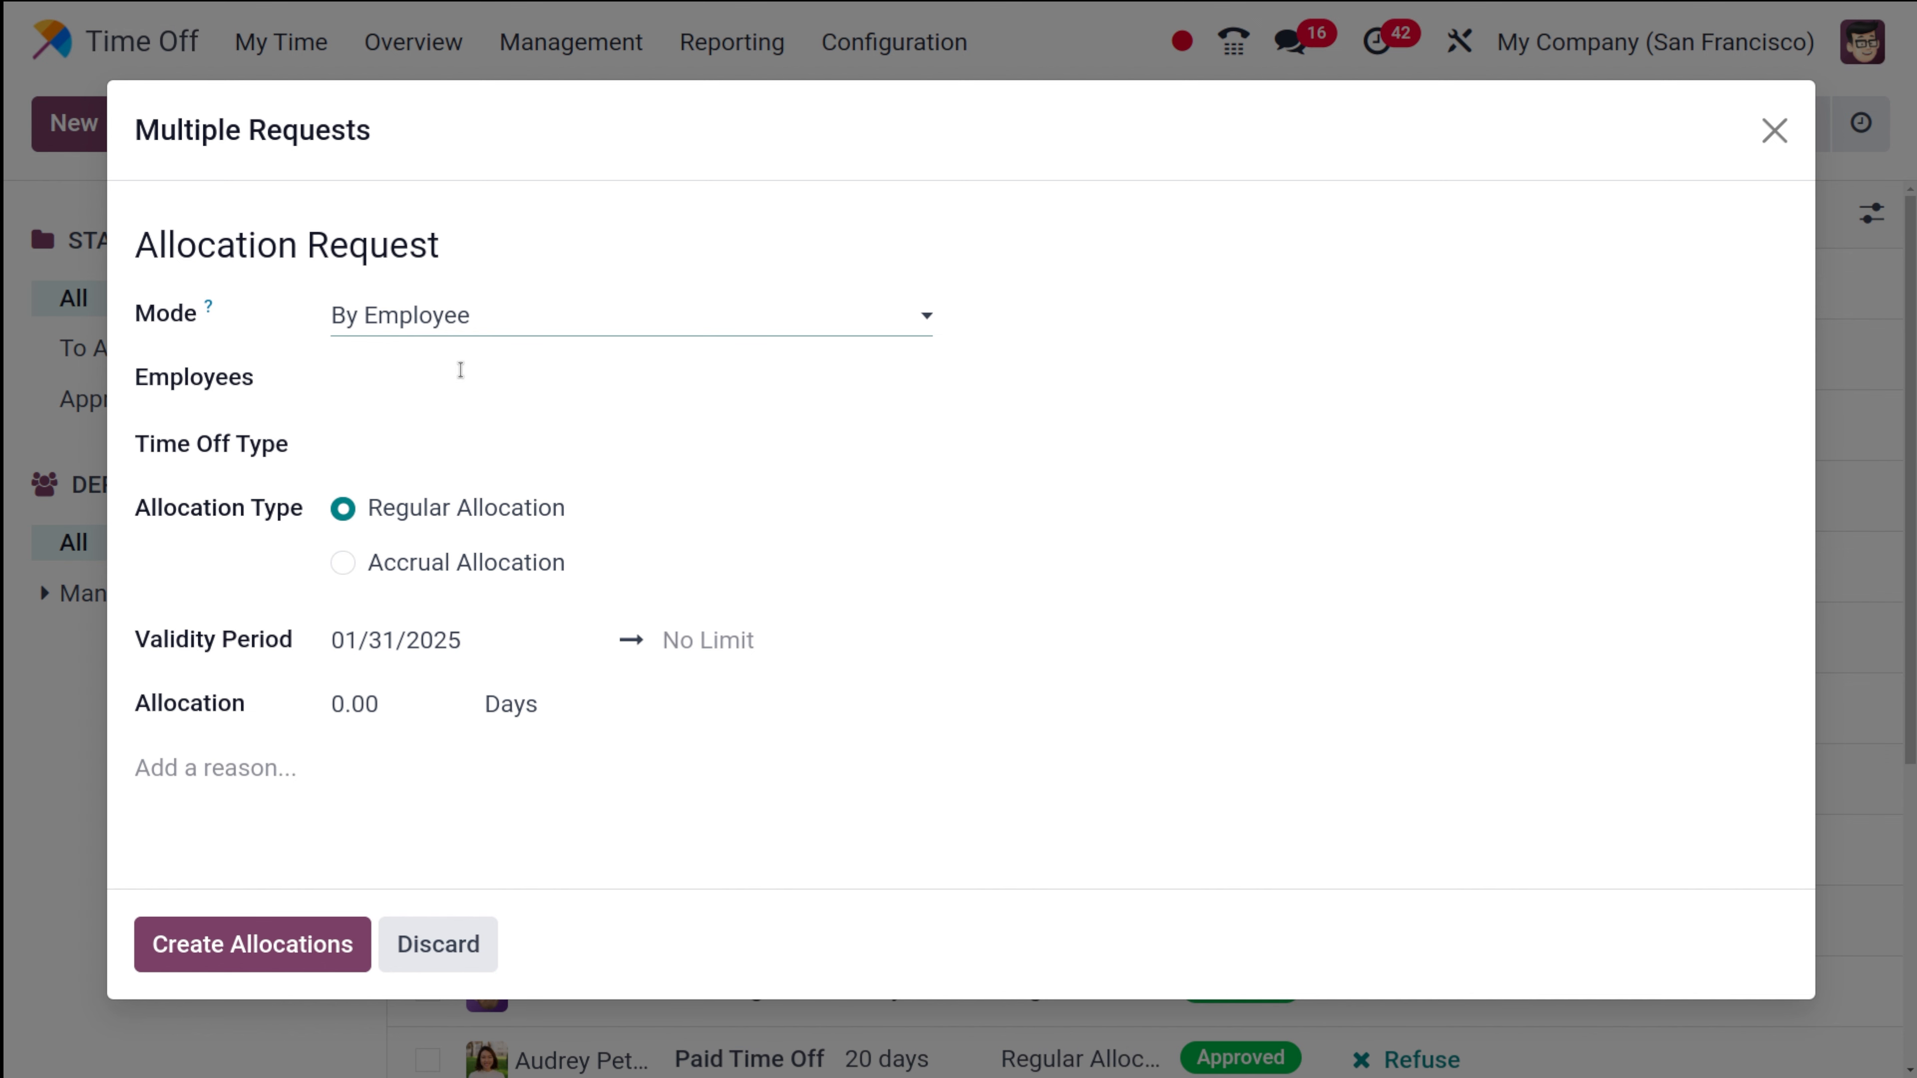
Add two employees to the multiple allocation request
click(460, 390)
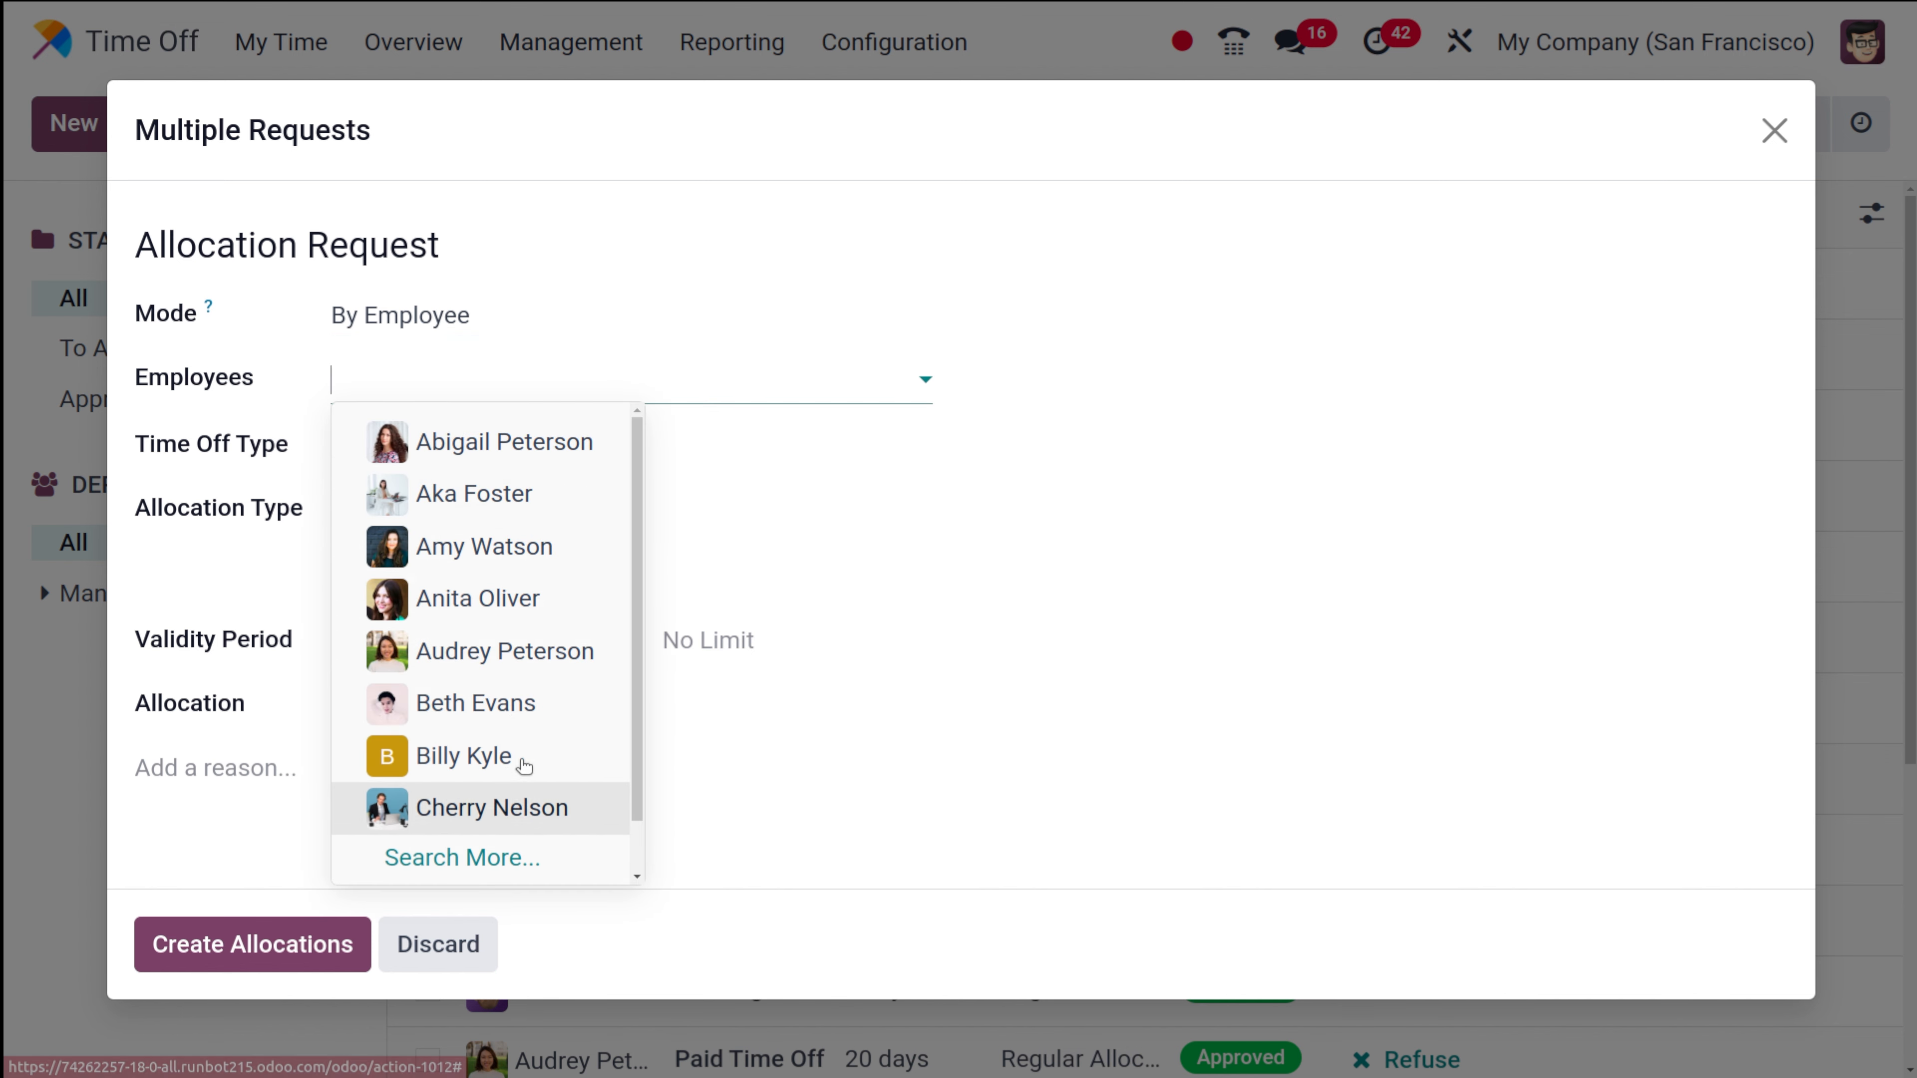
scroll(537, 649, down, 1)
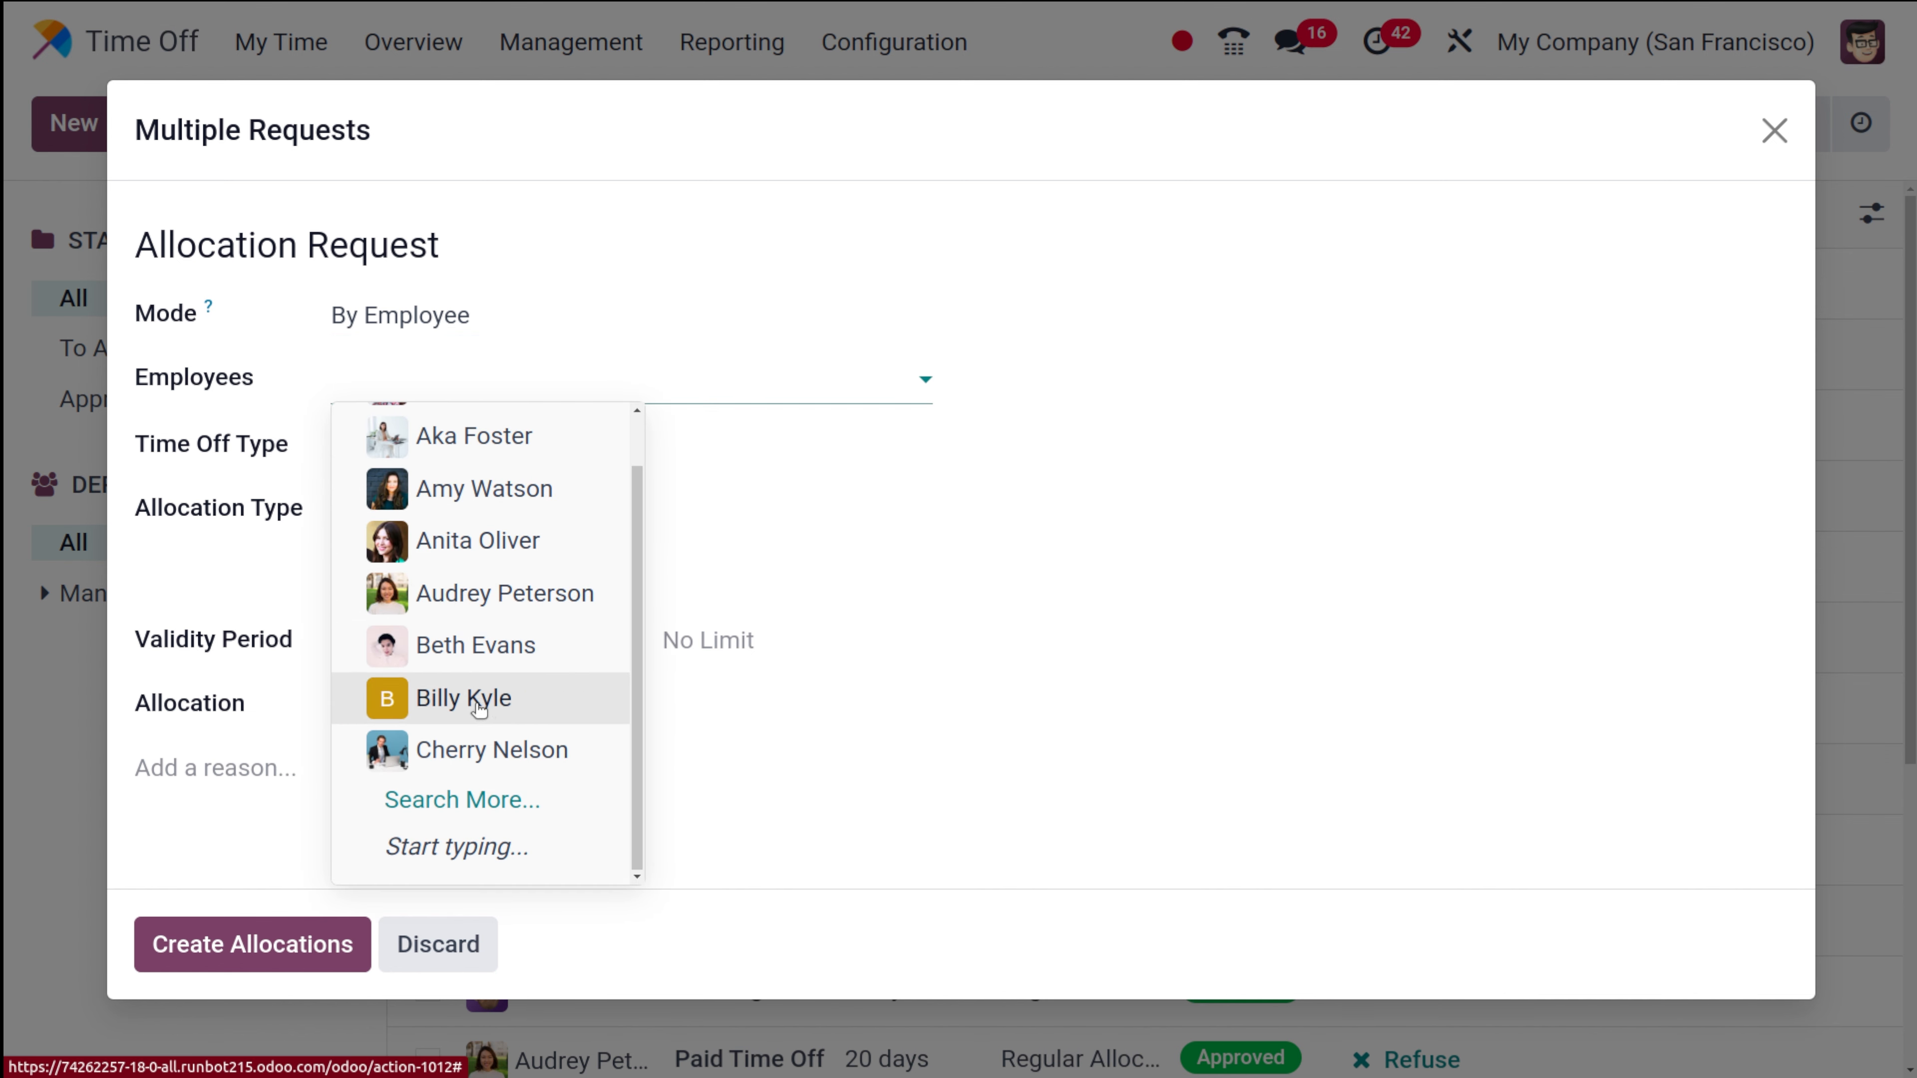
click(428, 695)
click(573, 374)
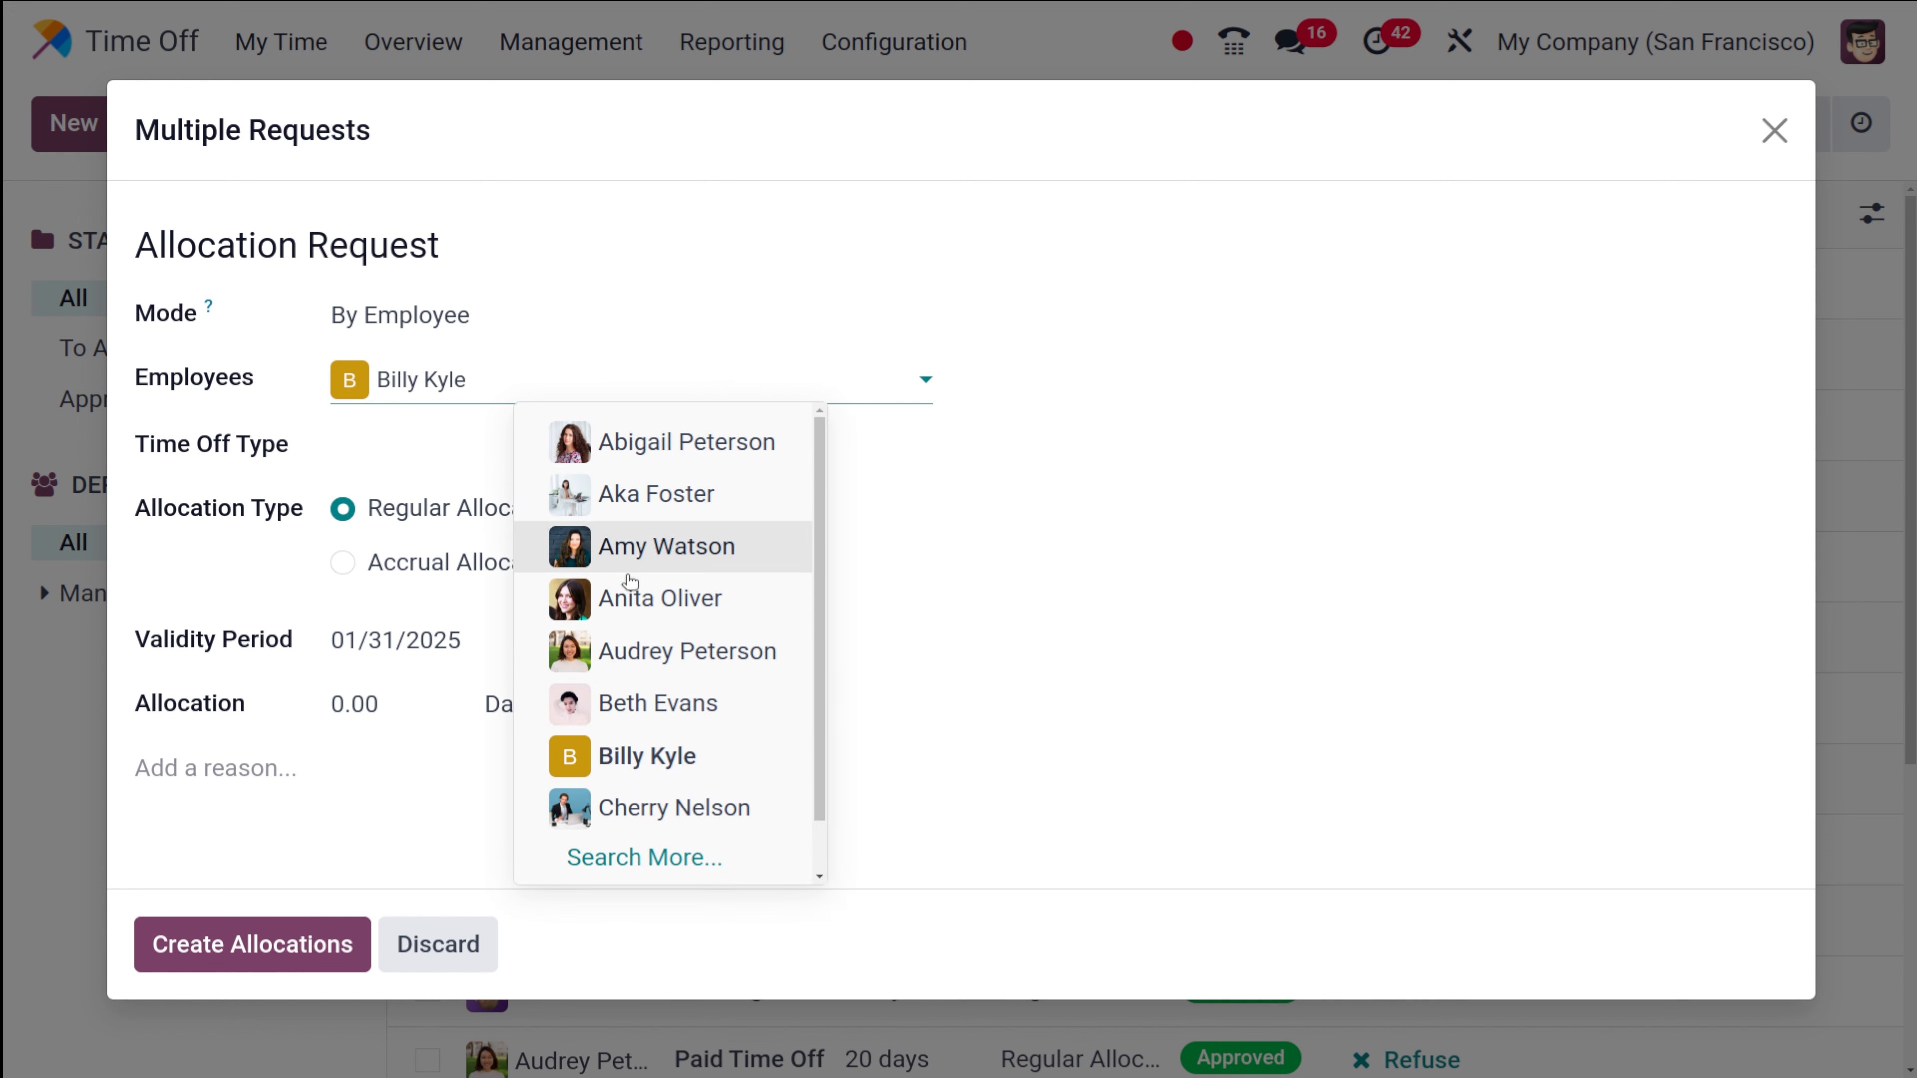
scroll(655, 729, down, 1)
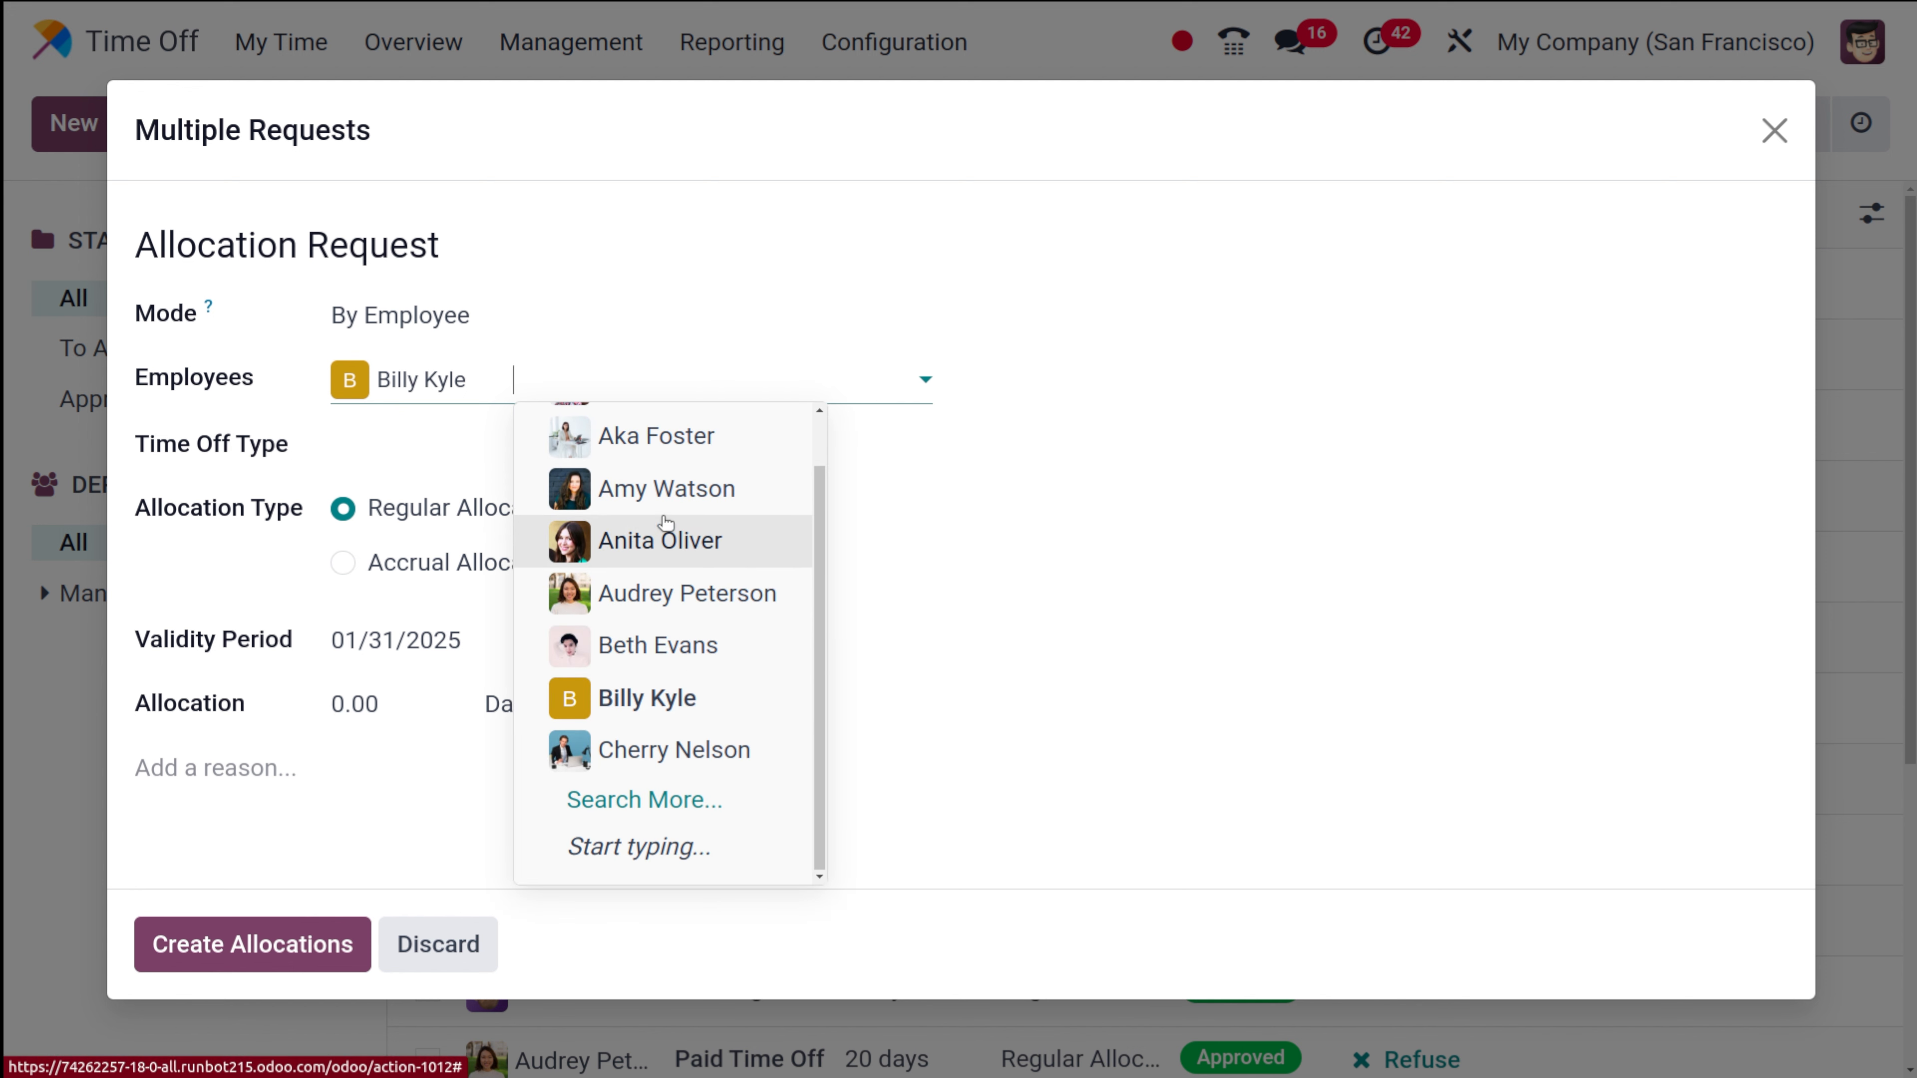
click(661, 429)
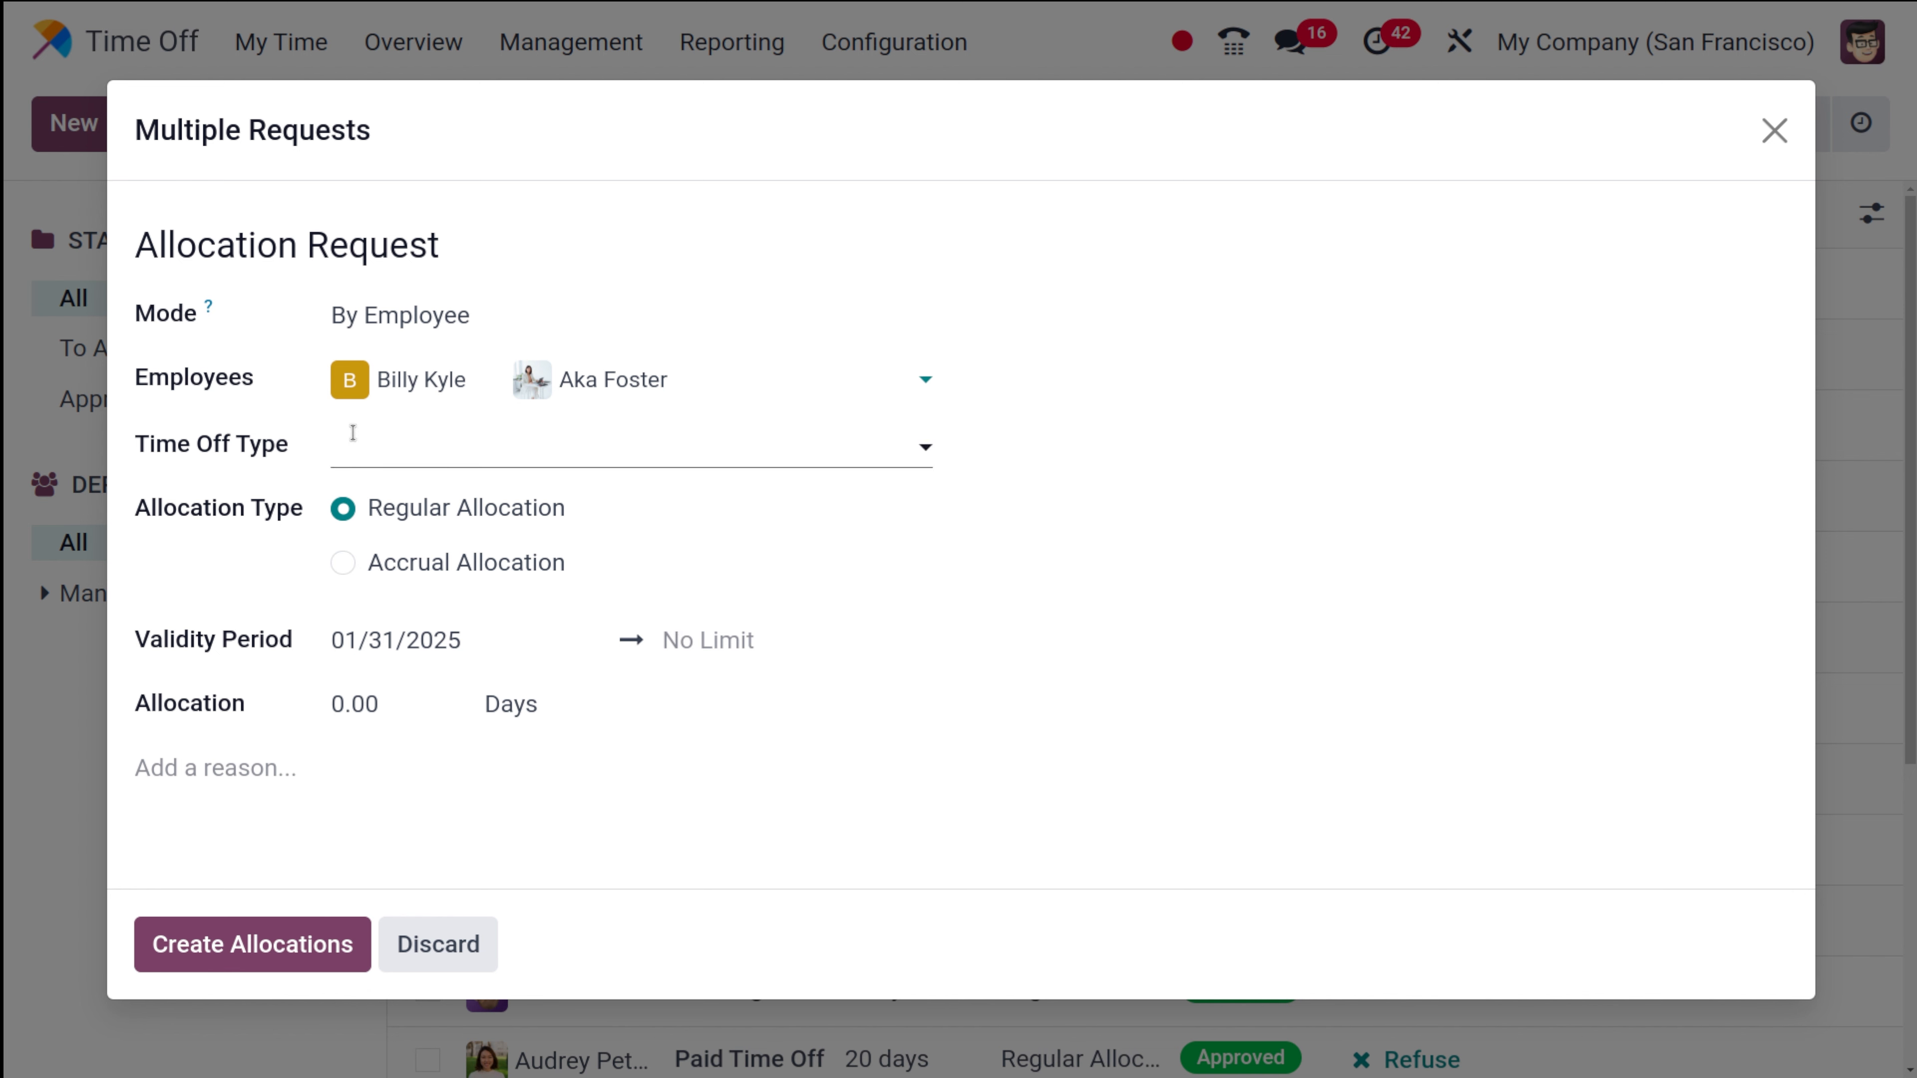
Set the time off type to Paid Time Off with an allocation of 1 day and create the allocations
click(476, 449)
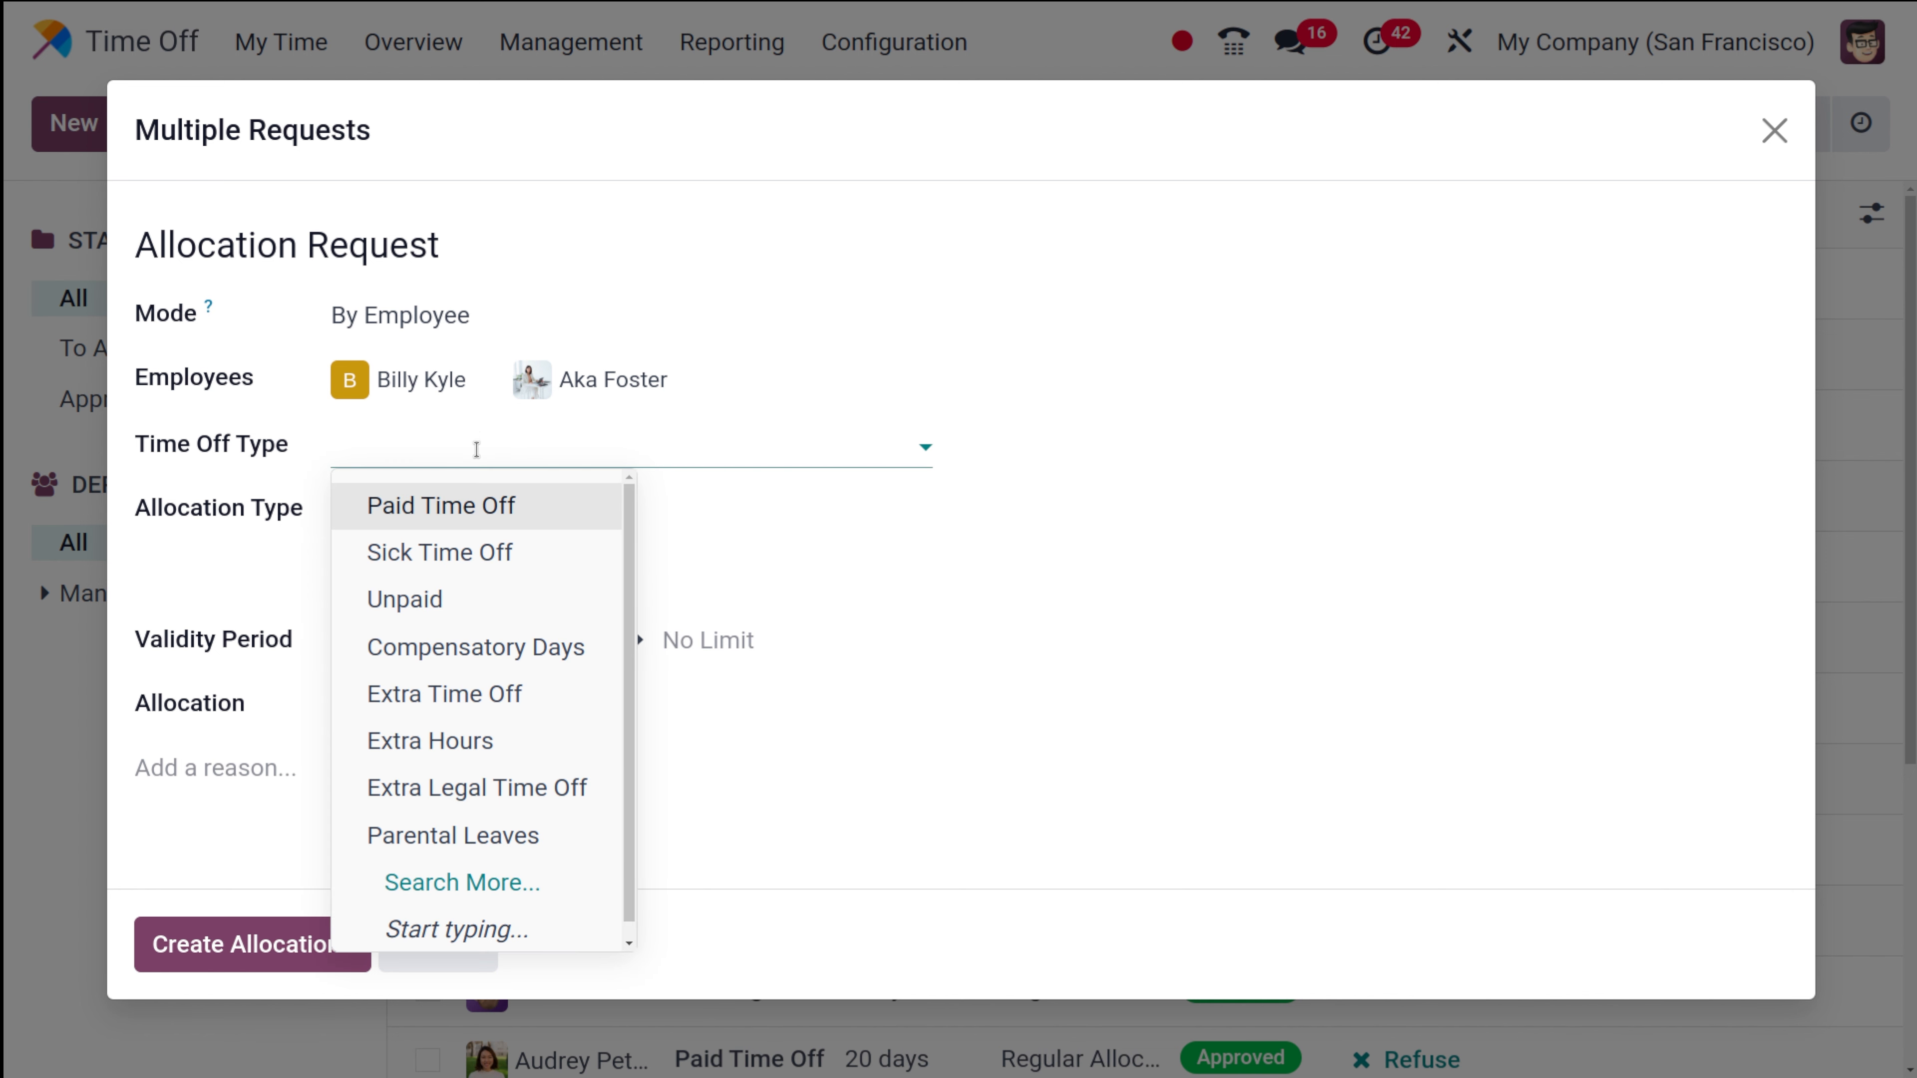
click(486, 505)
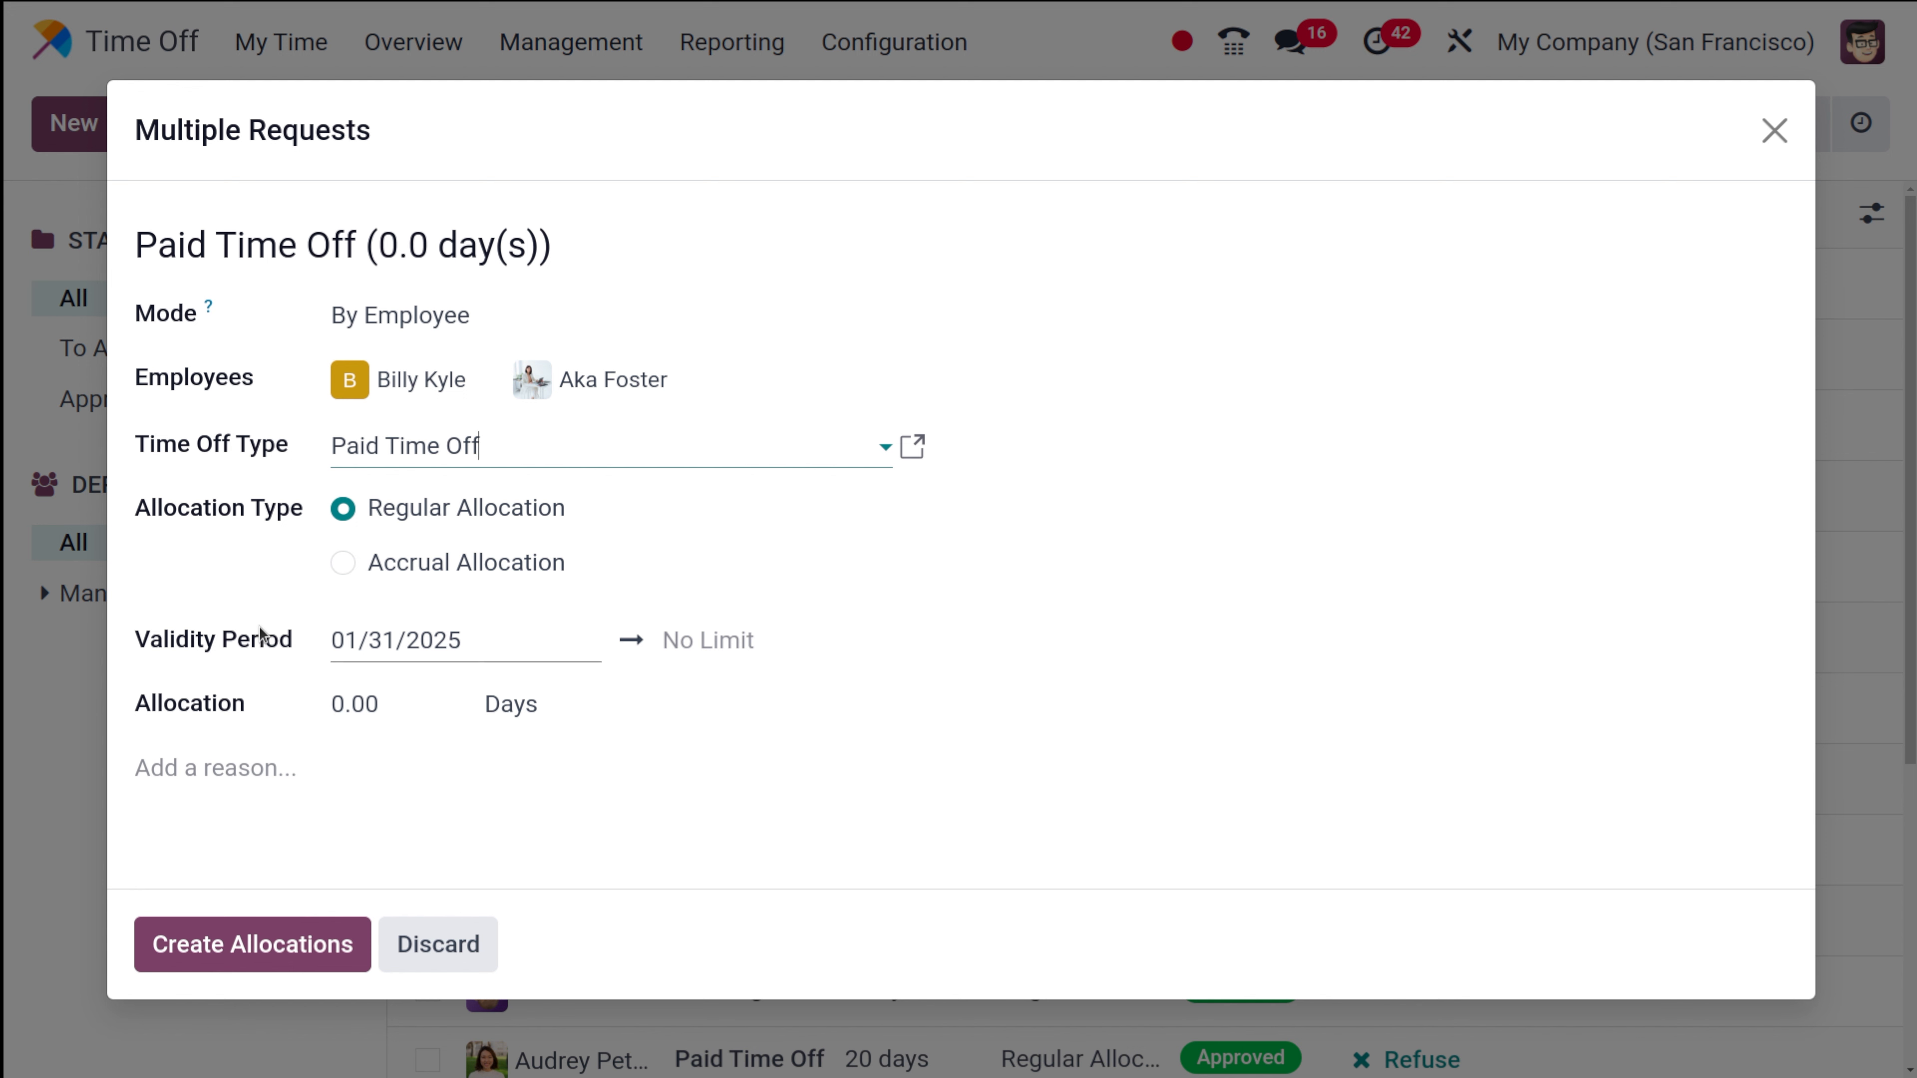
click(357, 705)
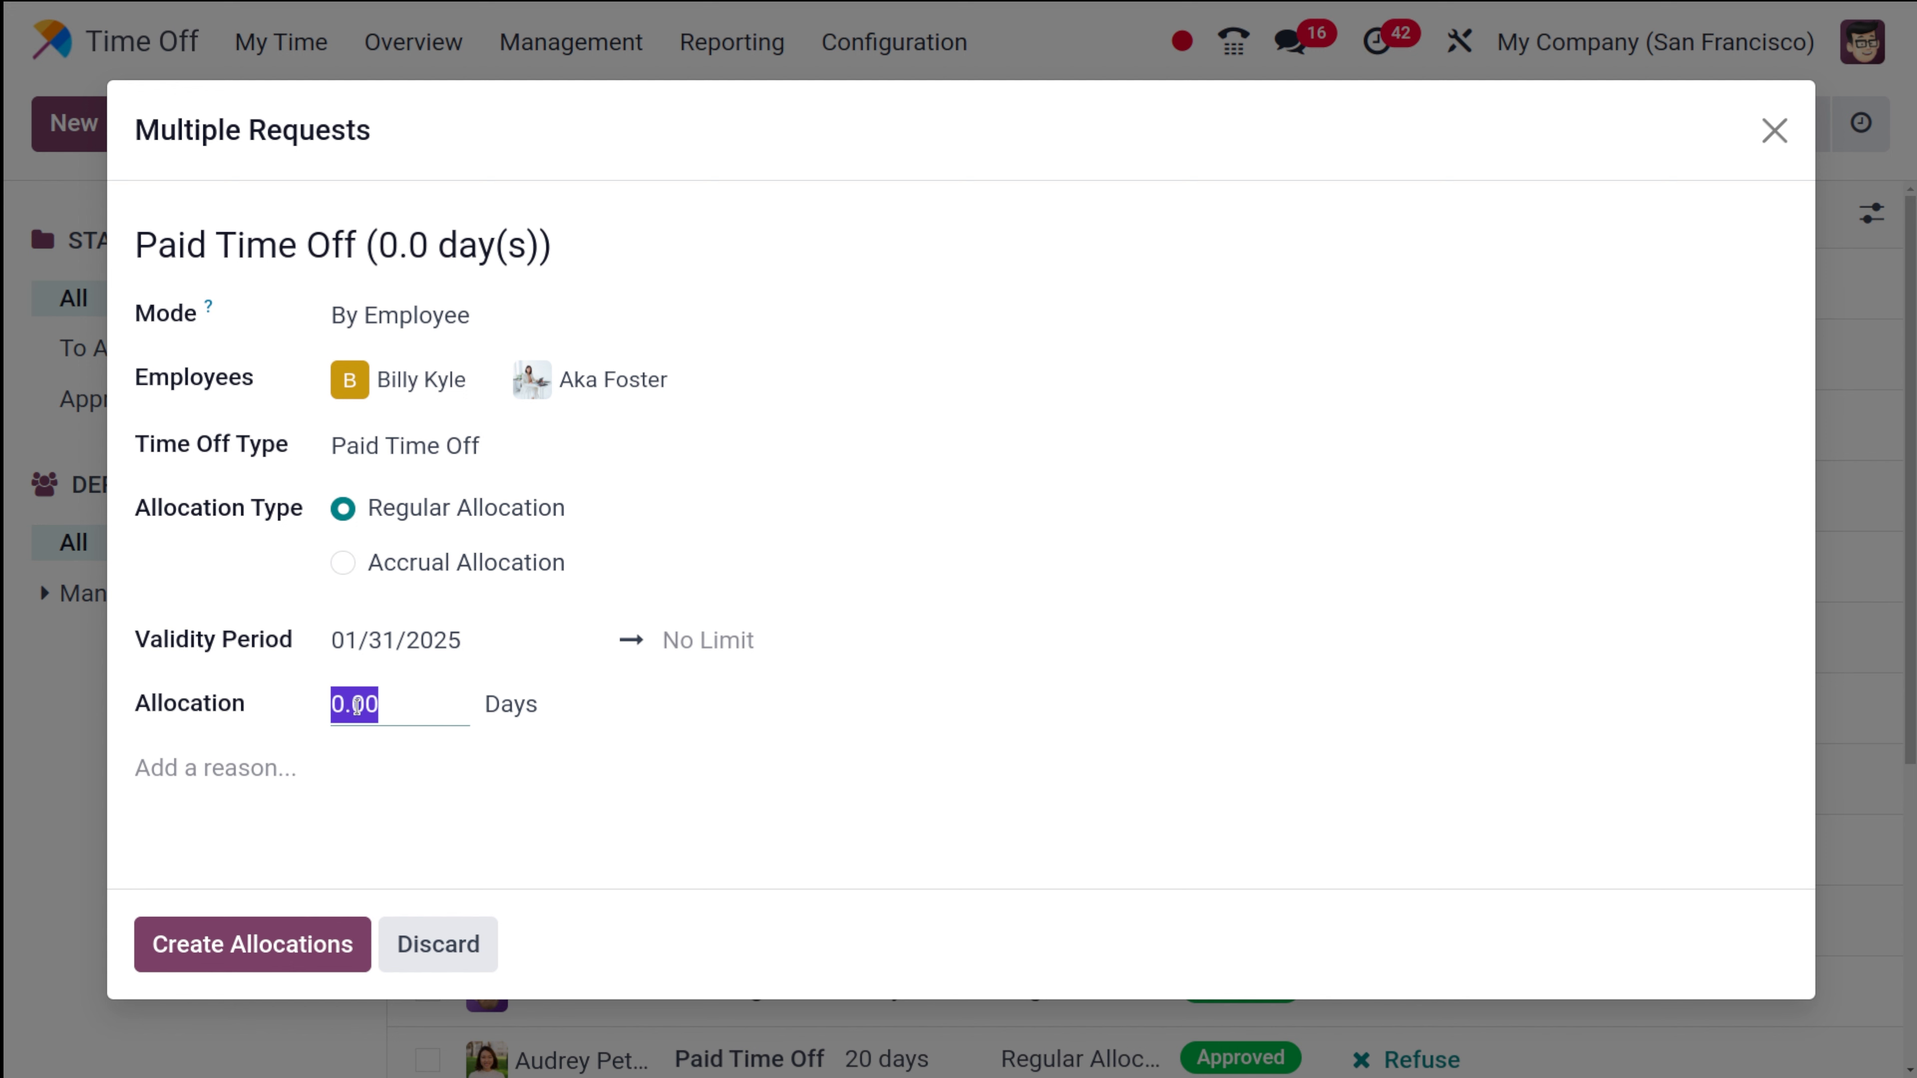
text(1)
click(480, 820)
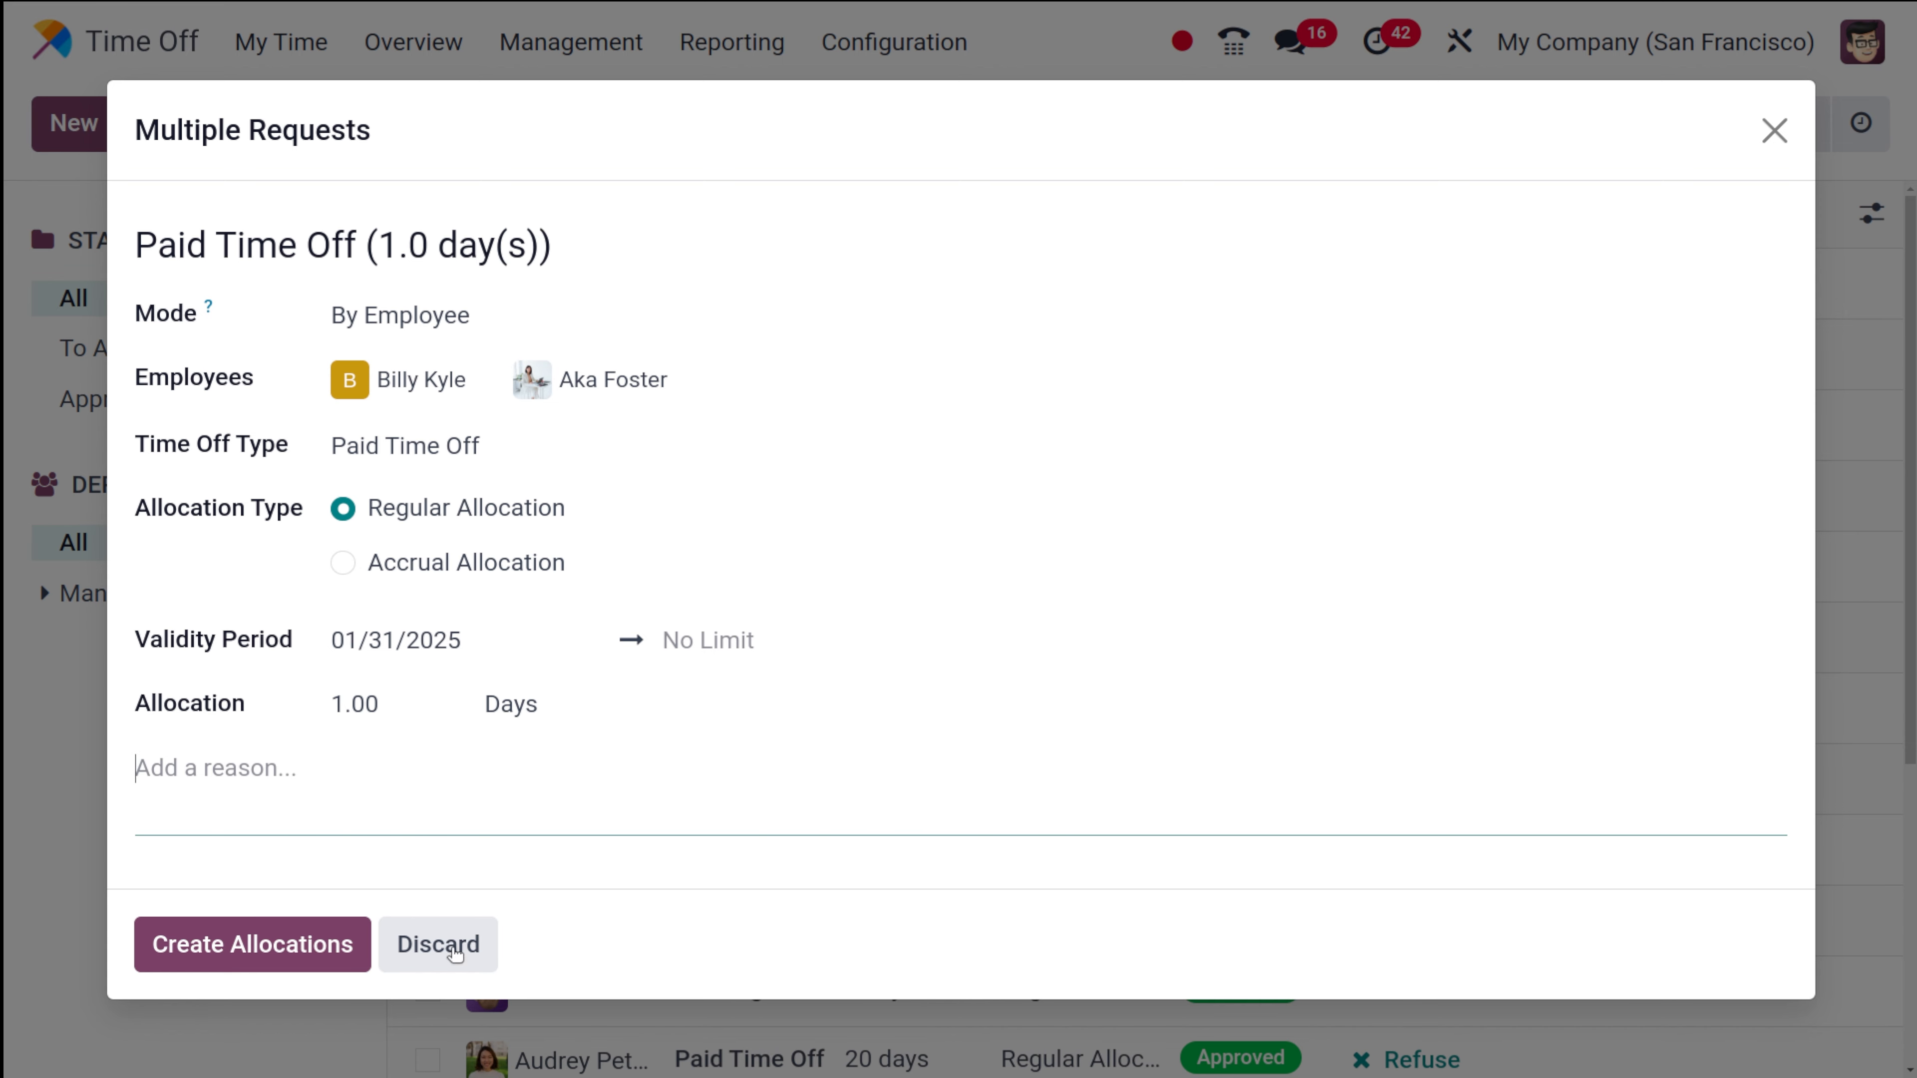
click(280, 965)
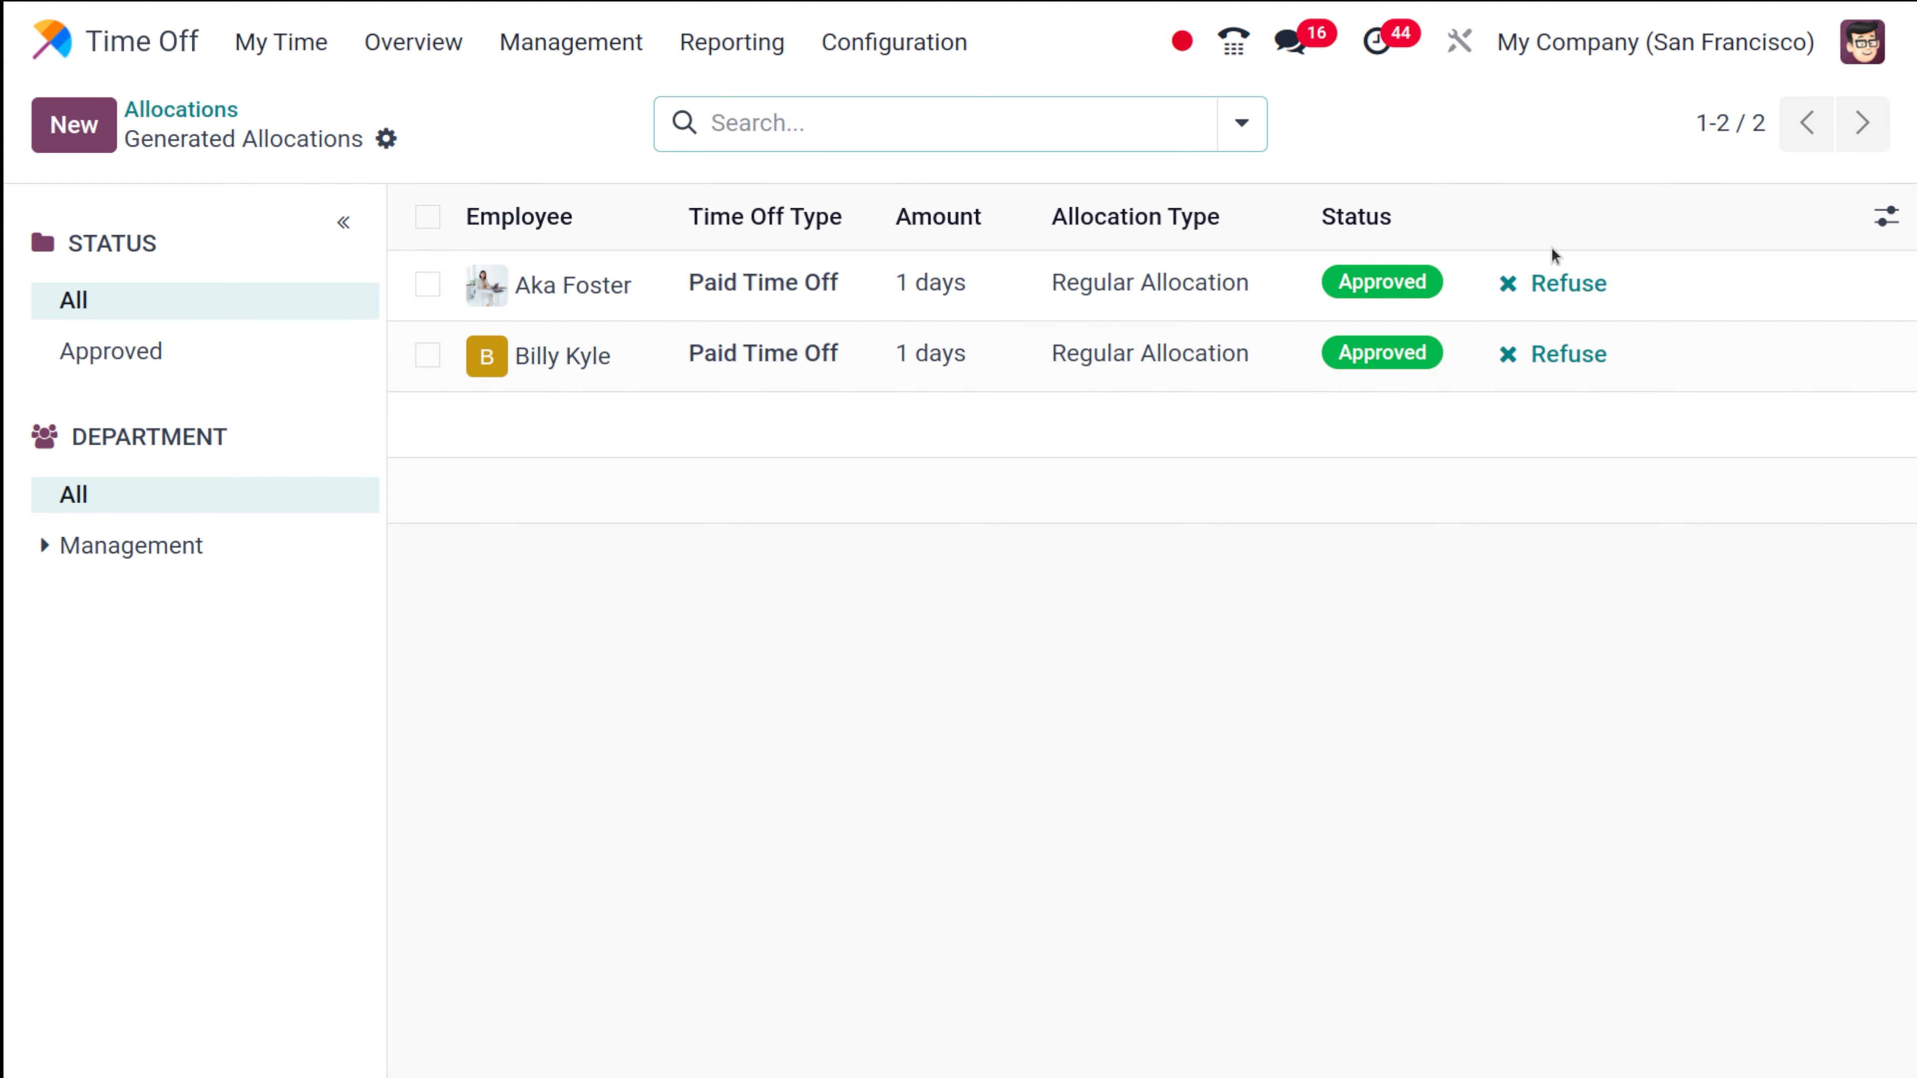
View the generated allocations by department for Management, Professional Services, and Research & Development
click(752, 680)
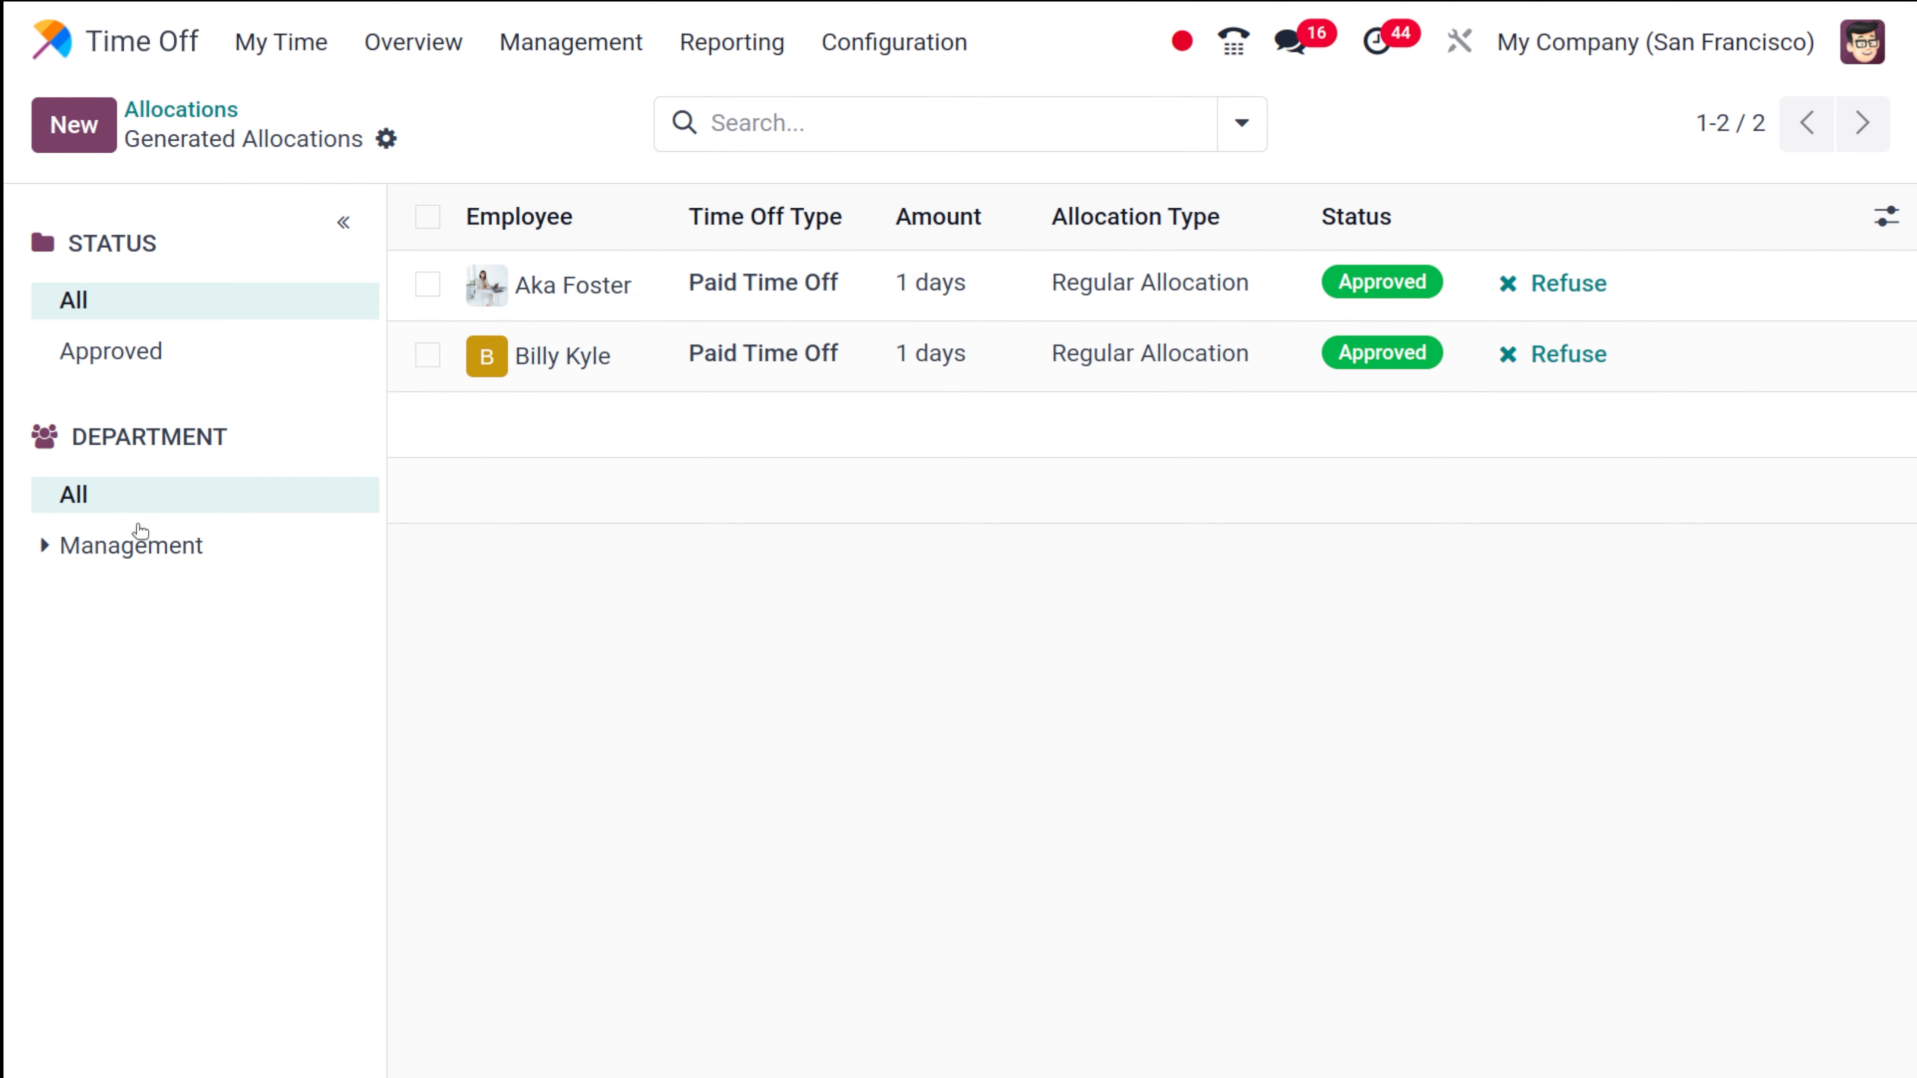
click(143, 545)
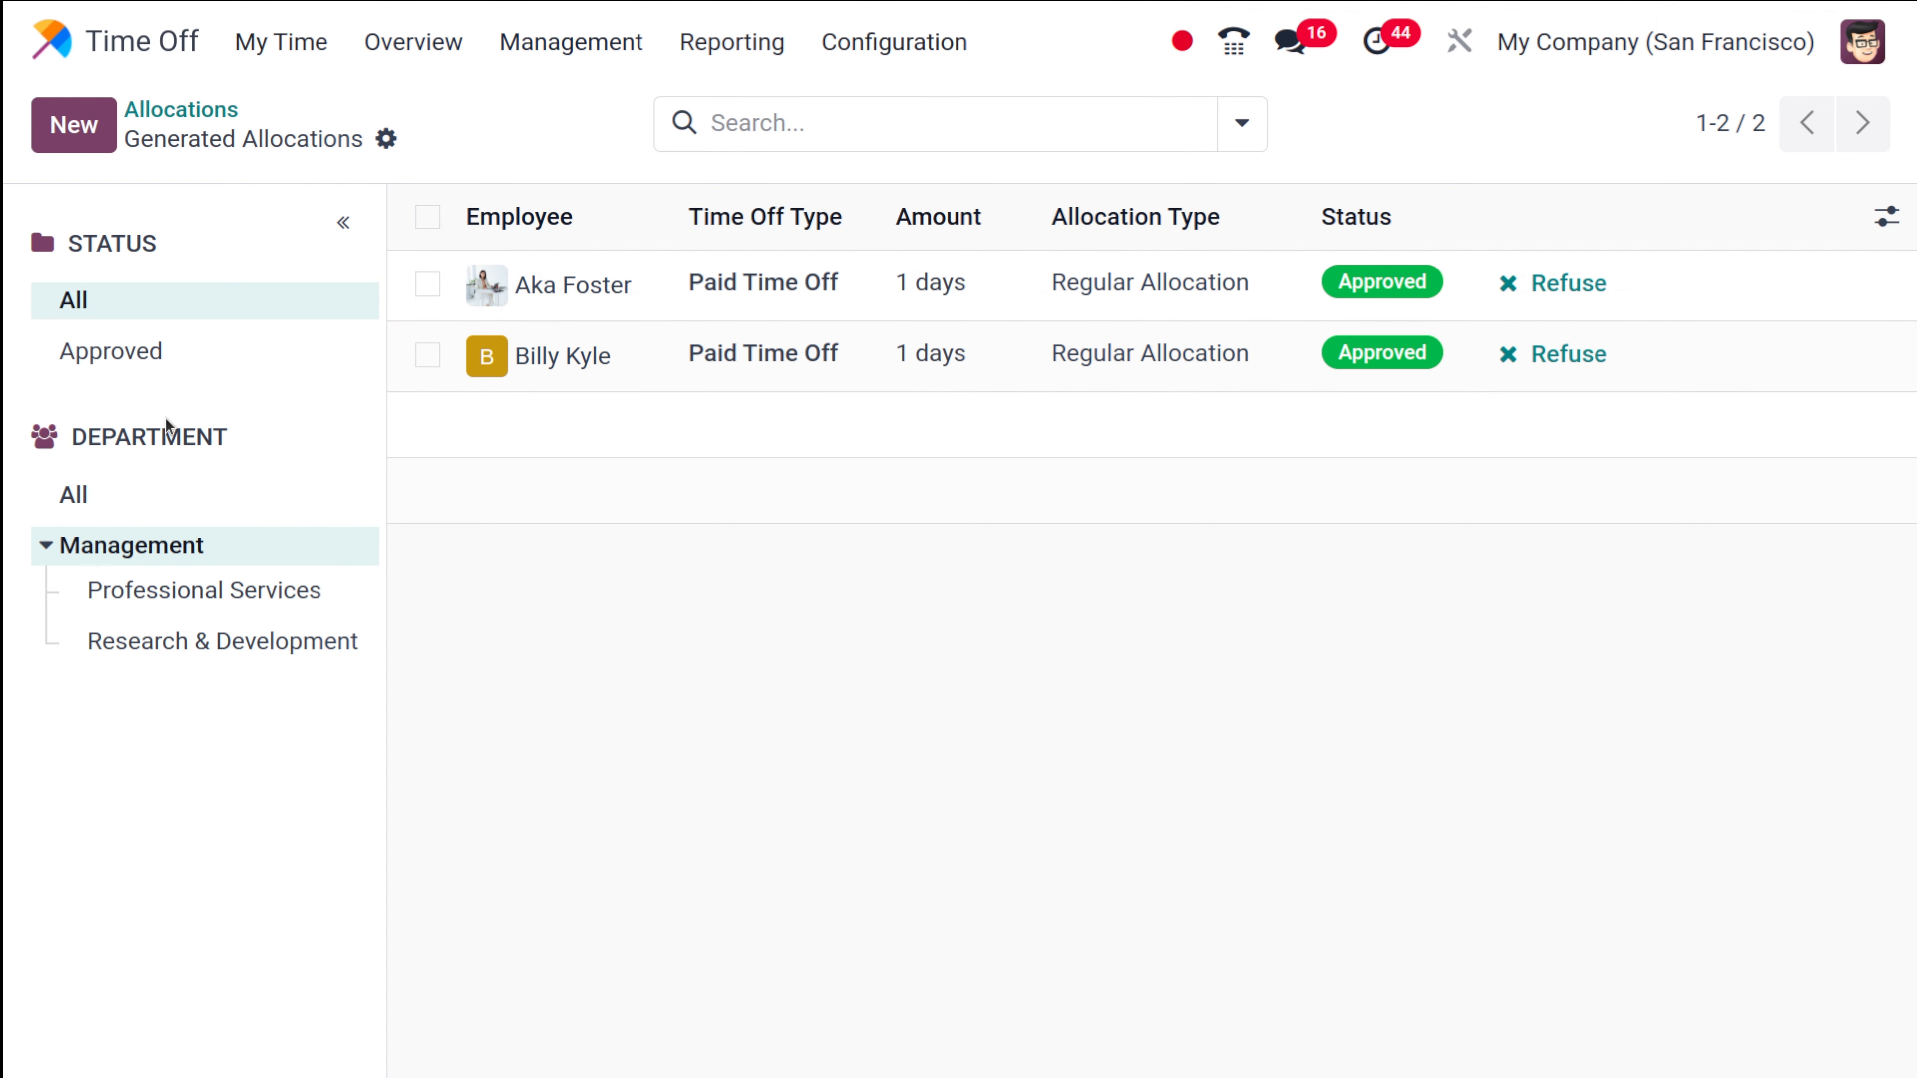
click(232, 603)
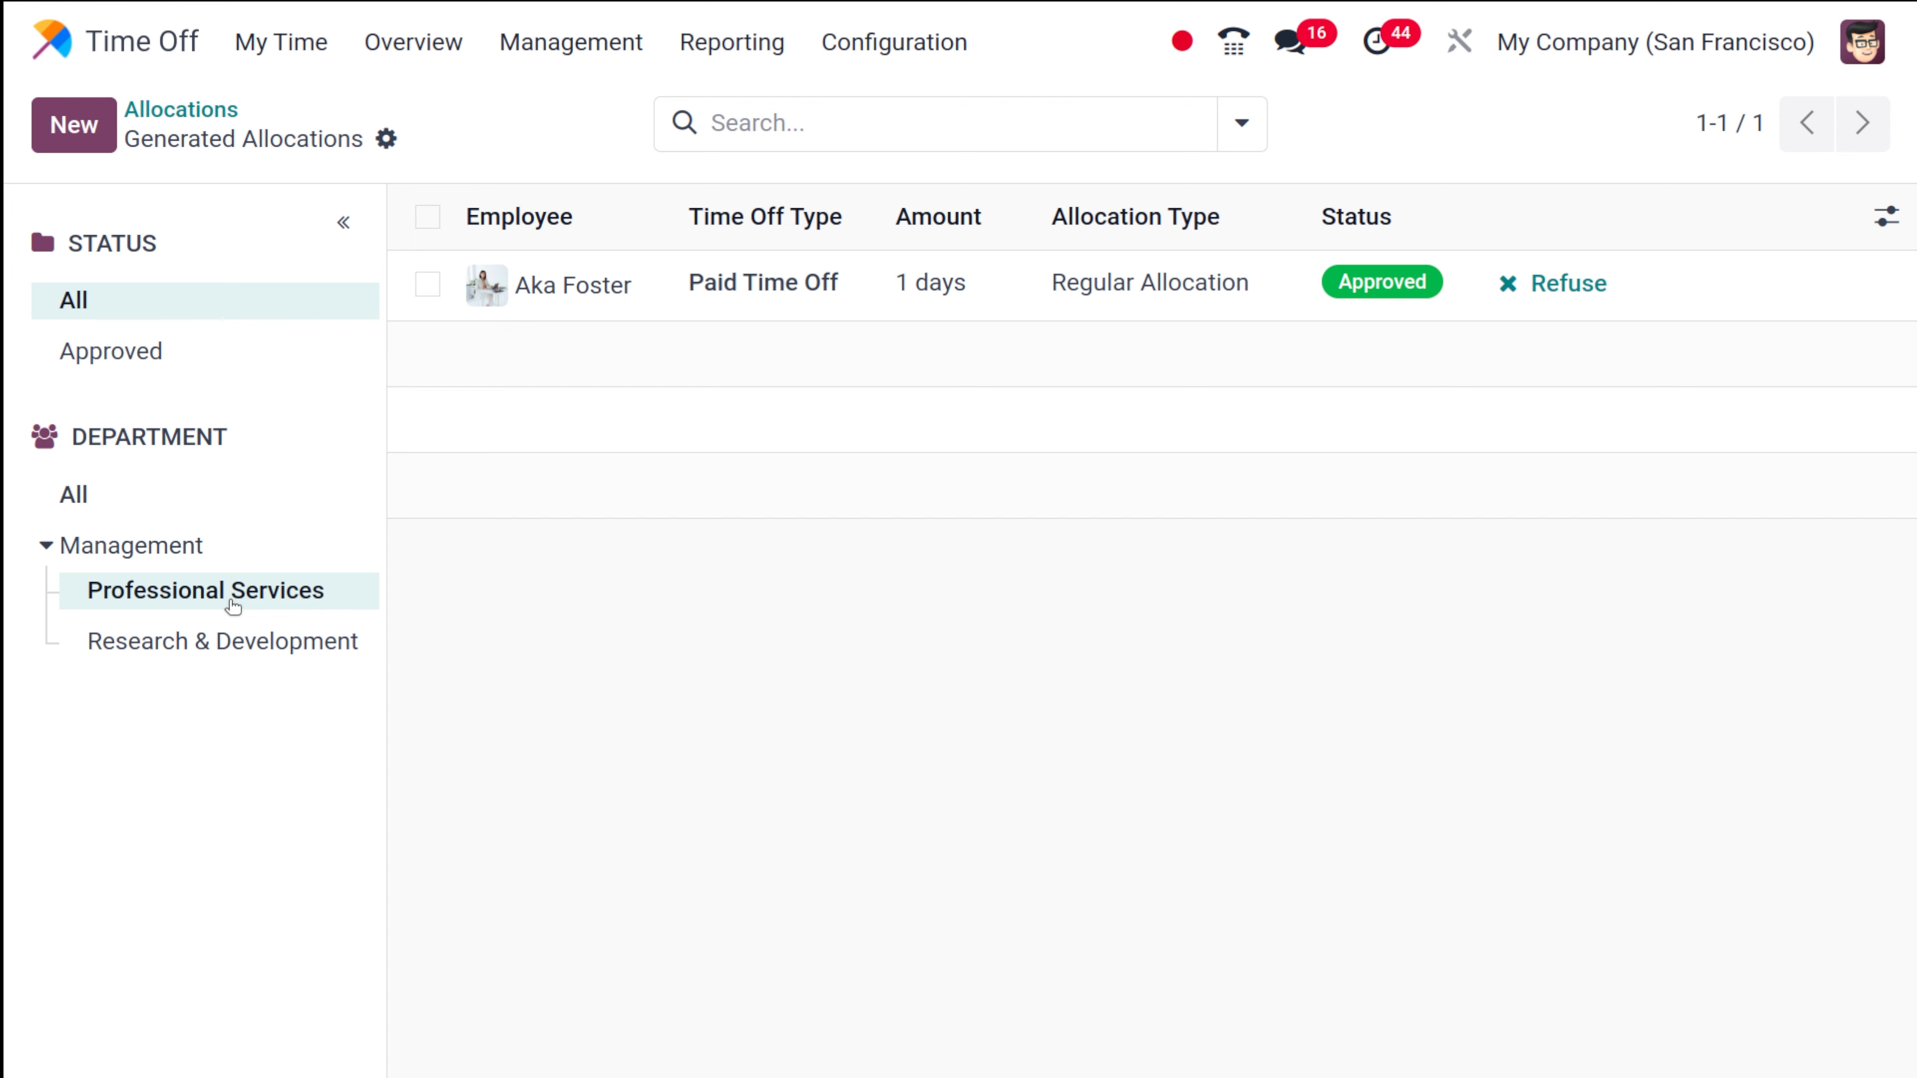
click(285, 641)
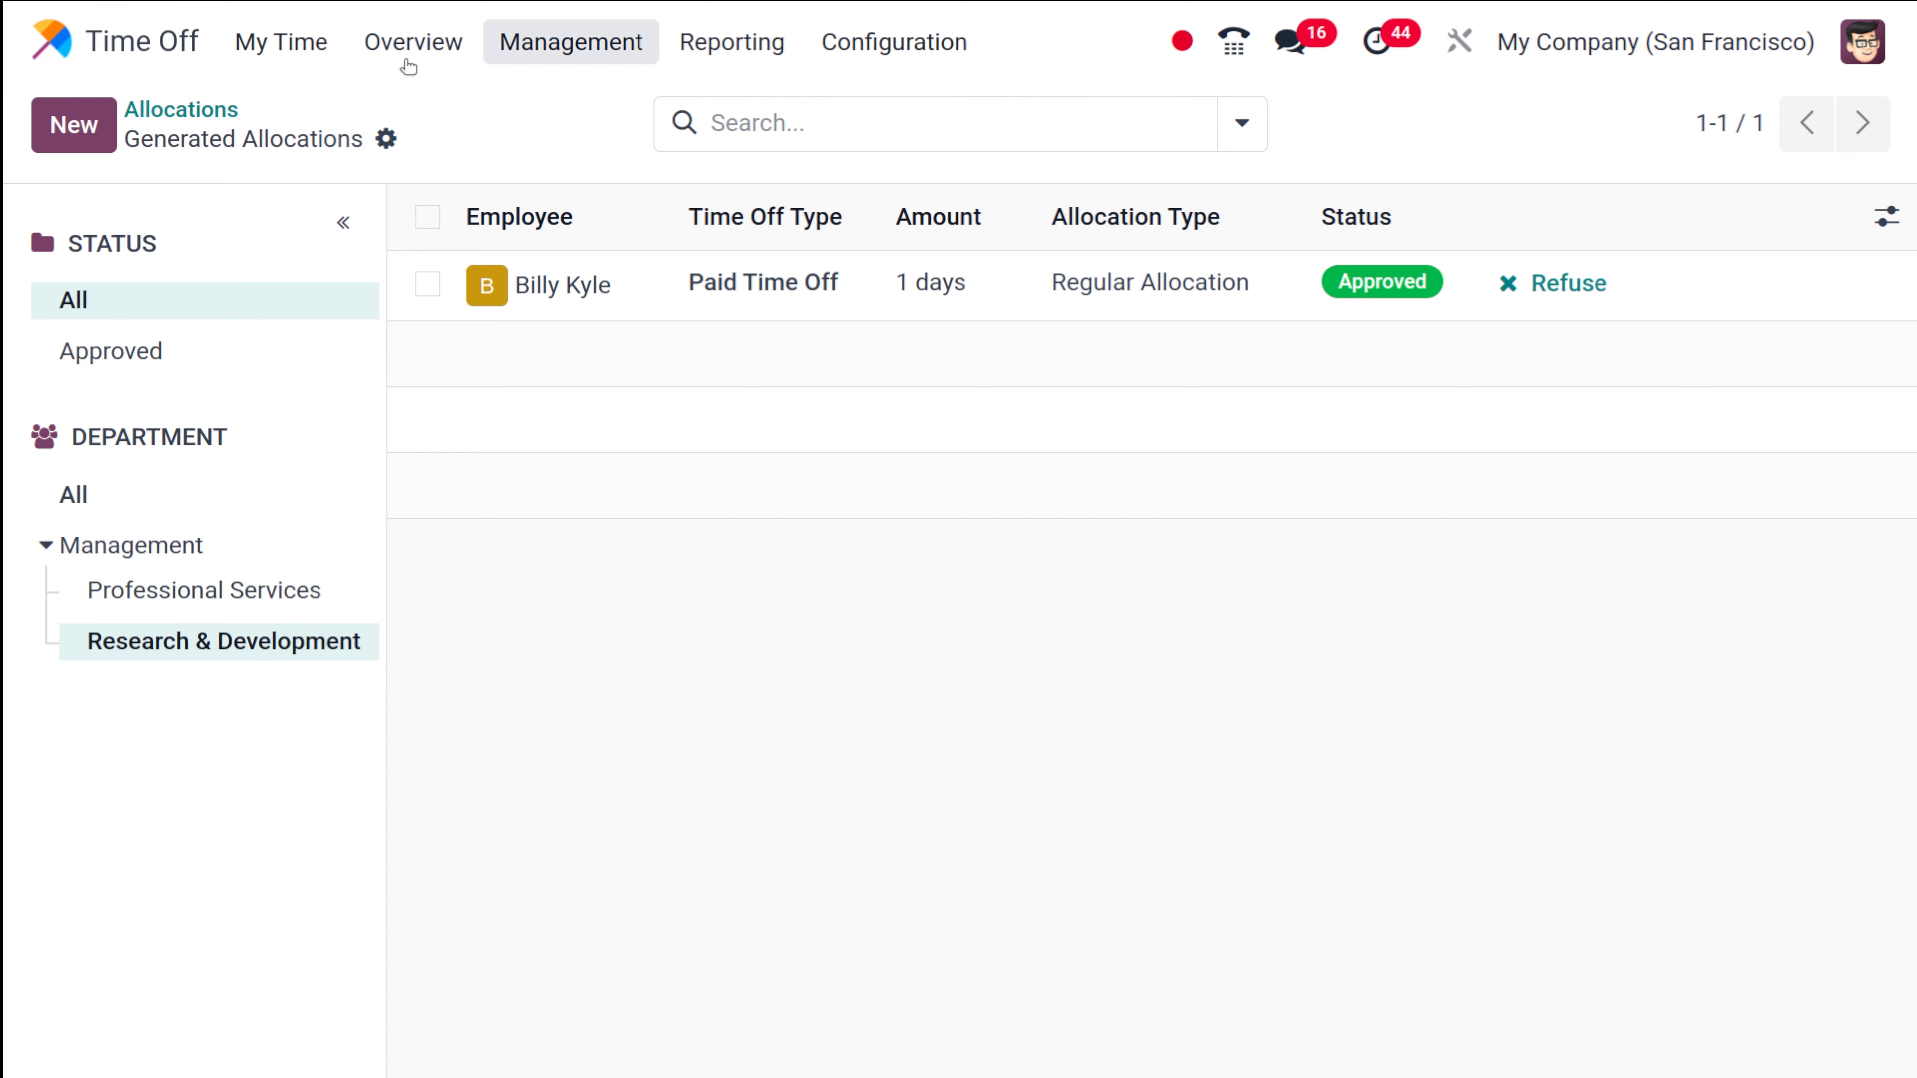
Return to the full allocations list and look through its entries
click(219, 109)
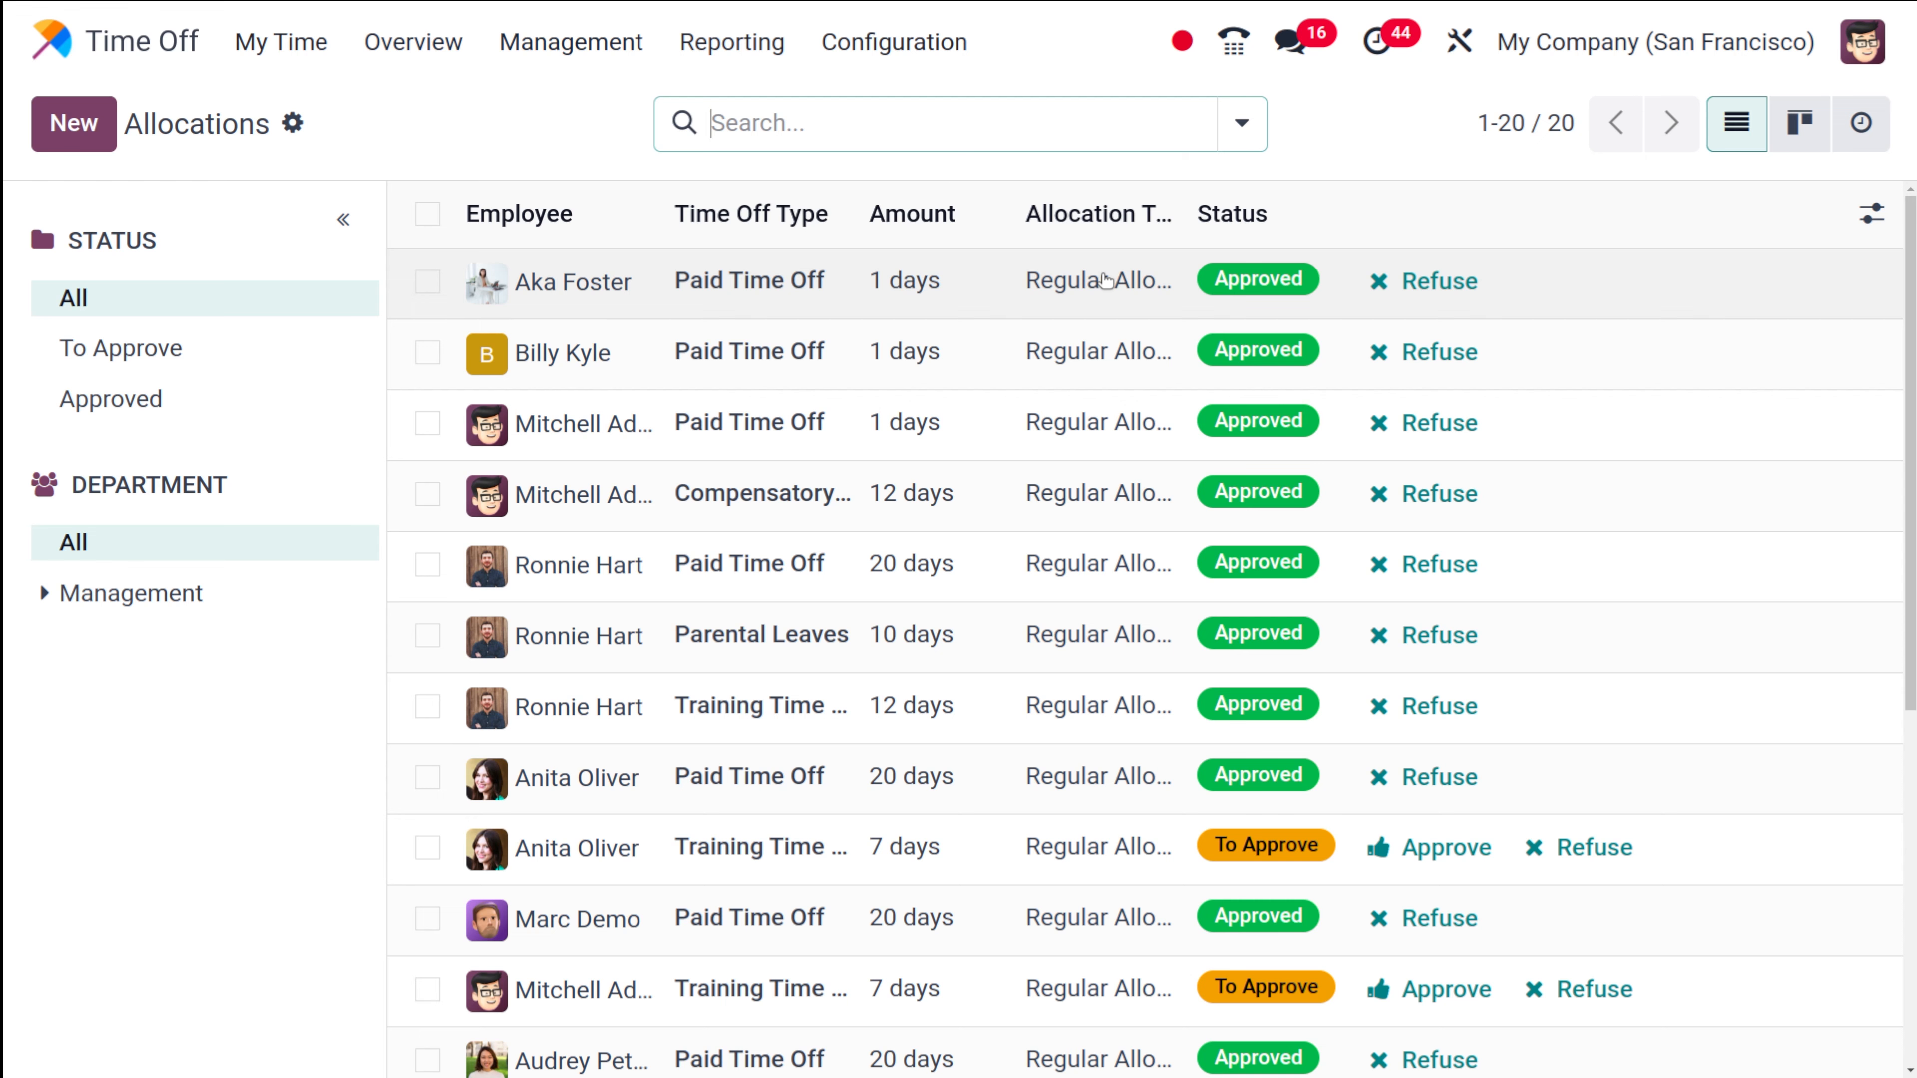
scroll(885, 685, down, 5)
scroll(887, 682, up, 5)
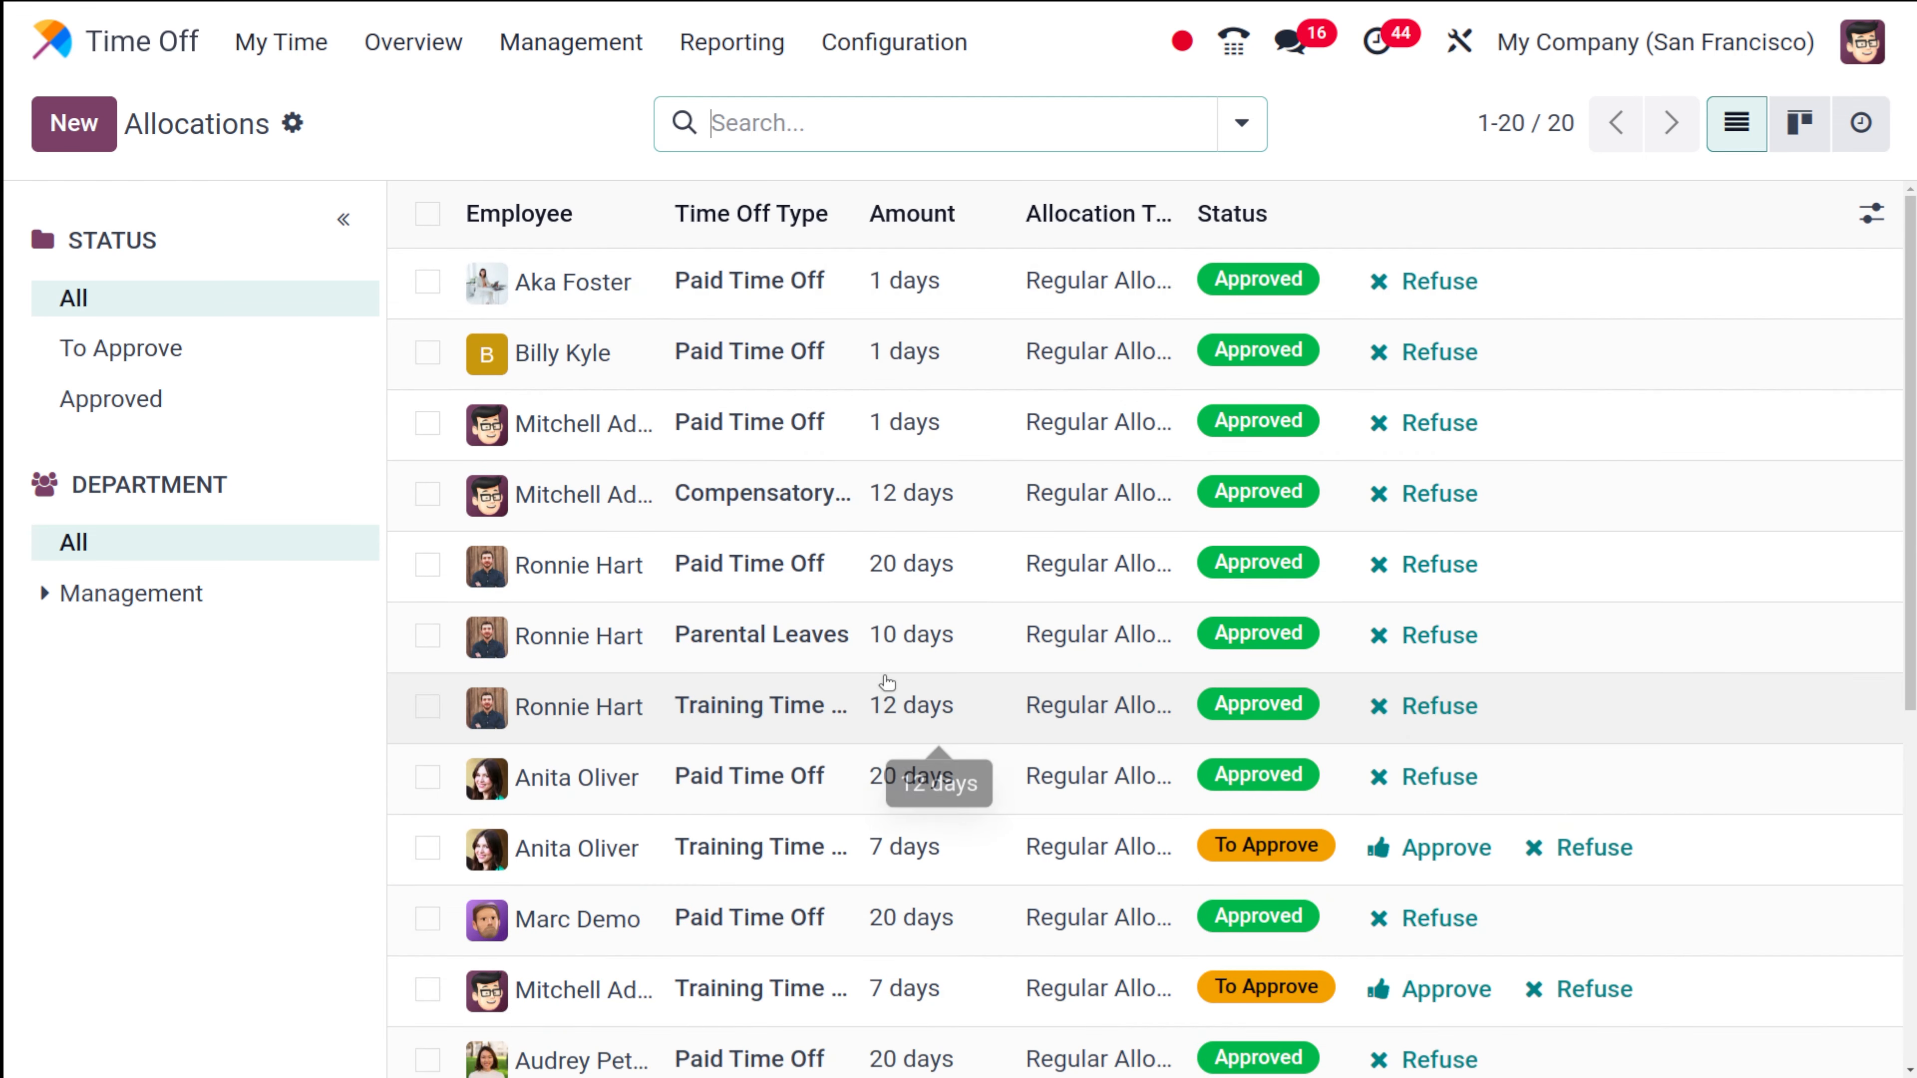
scroll(887, 682, down, 5)
scroll(887, 682, up, 5)
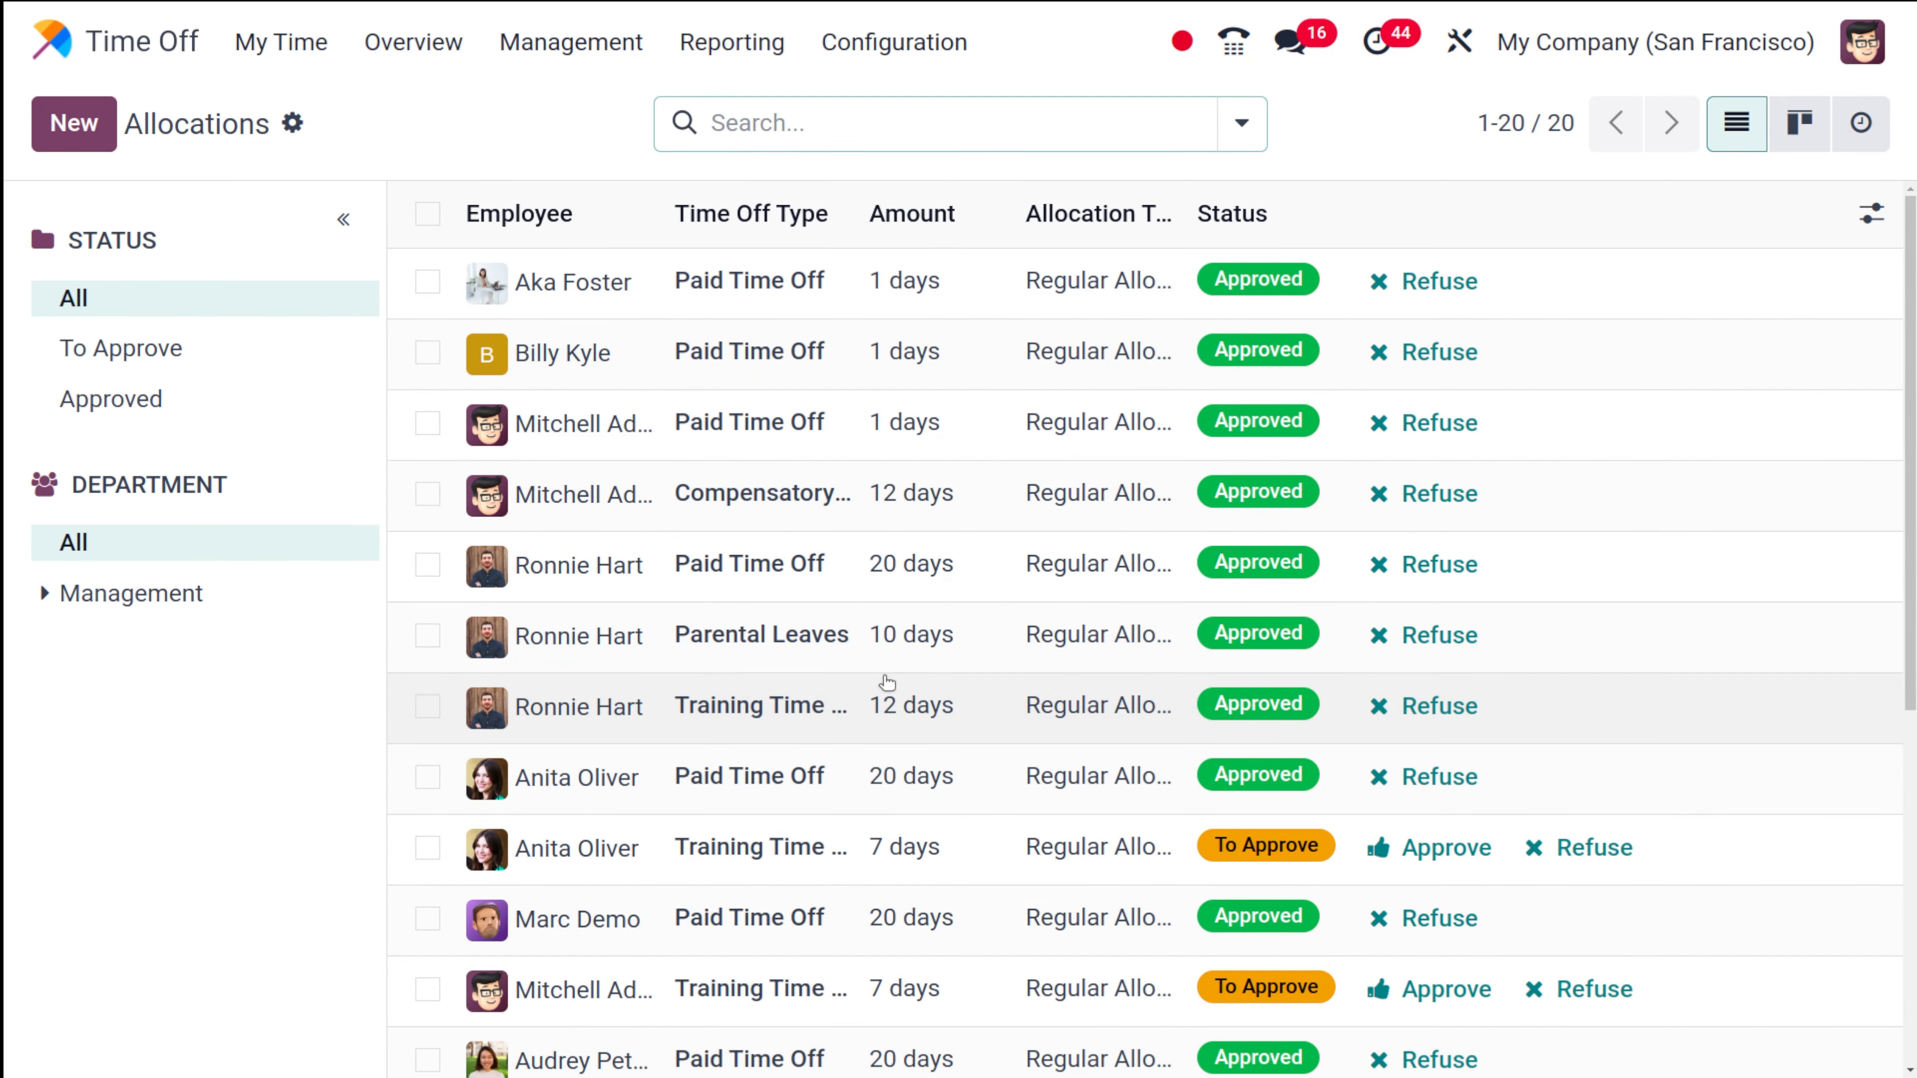